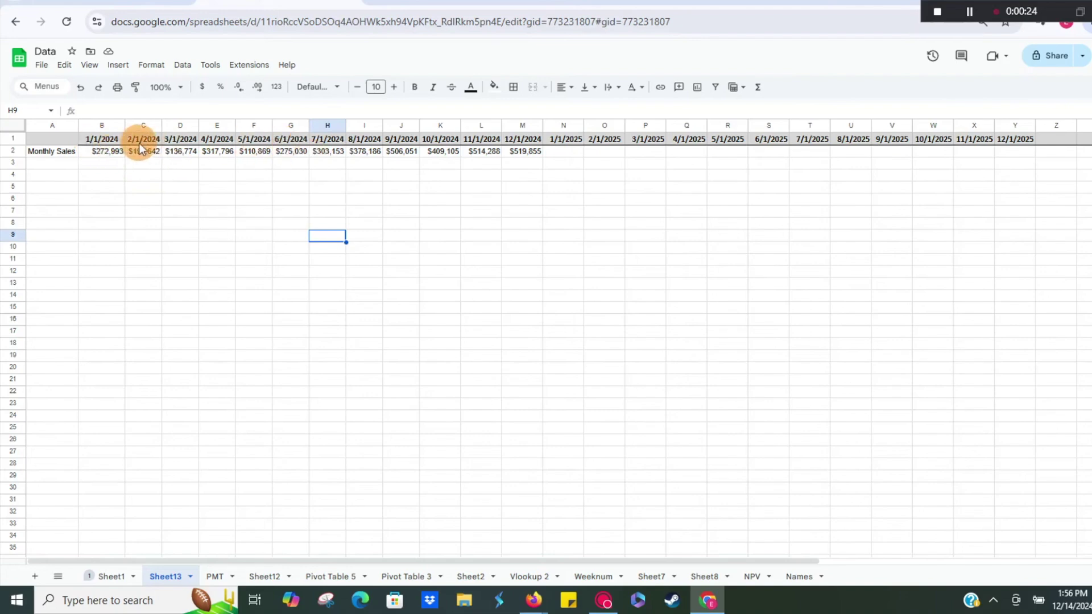
# - Insert a line chart from the 2024 Monthly Sales data in A1:M2
pyautogui.click(69, 138)
pyautogui.hotkey('shift', 'Right')
pyautogui.hotkey('shift', 'Right')
pyautogui.hotkey('shift', 'Right')
pyautogui.hotkey('shift', 'Right')
pyautogui.hotkey('shift', 'Right')
pyautogui.hotkey('shift', 'Right')
pyautogui.hotkey('shift', 'Right')
pyautogui.hotkey('shift', 'Right')
pyautogui.hotkey('shift', 'Right')
pyautogui.hotkey('shift', 'Right')
pyautogui.hotkey('shift', 'Right')
pyautogui.hotkey('shift', 'Right')
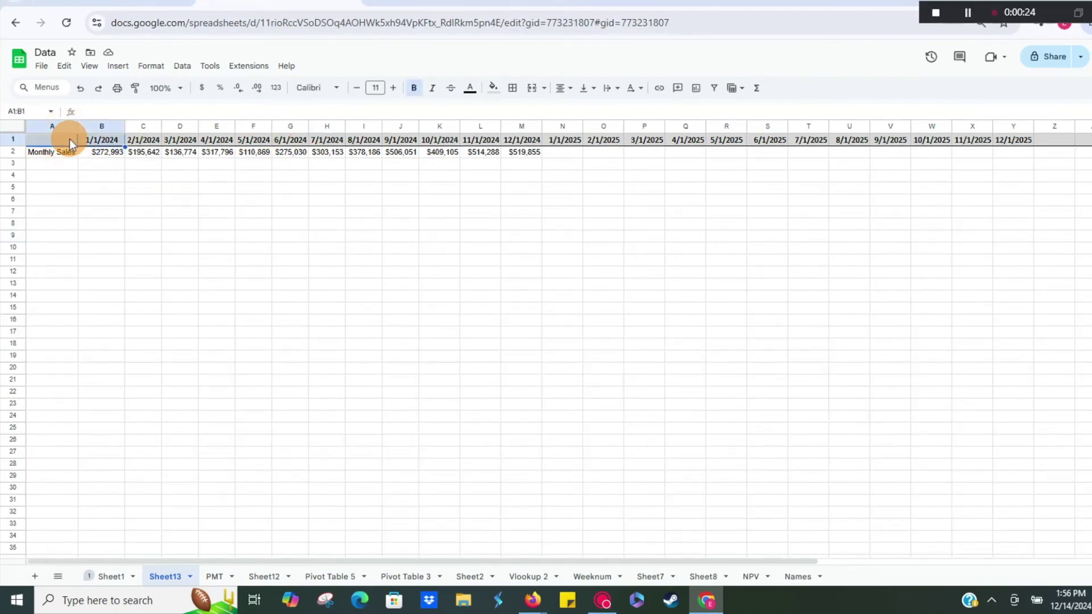
pyautogui.hotkey('shift', 'Down')
pyautogui.click(112, 72)
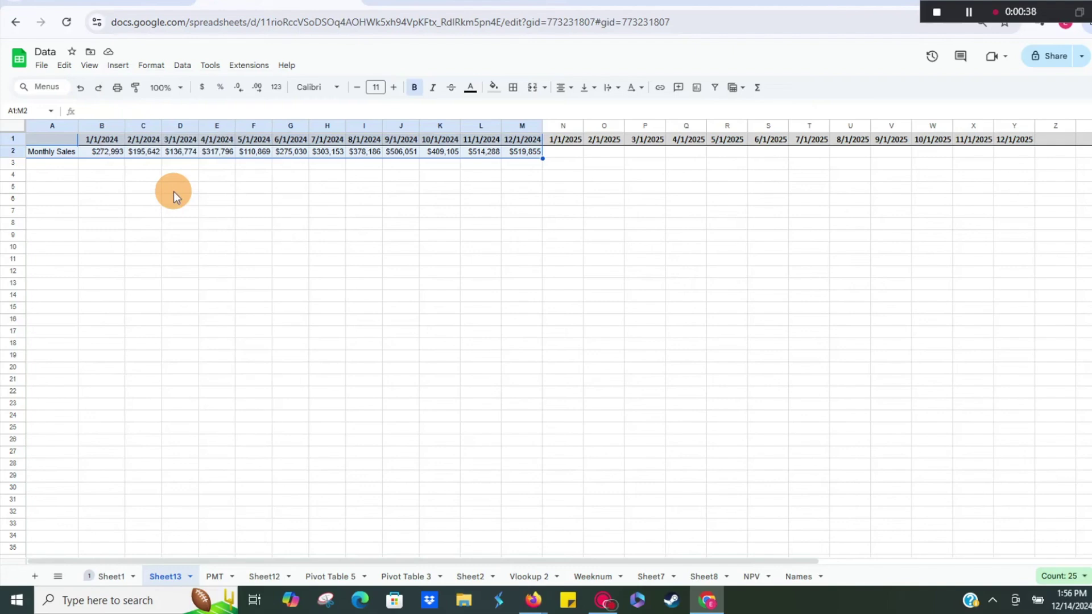
# - Move the chart to the left below the data and enlarge it
pyautogui.moveTo(494, 237); pyautogui.dragTo(240, 210)
pyautogui.moveTo(388, 417); pyautogui.dragTo(511, 494)
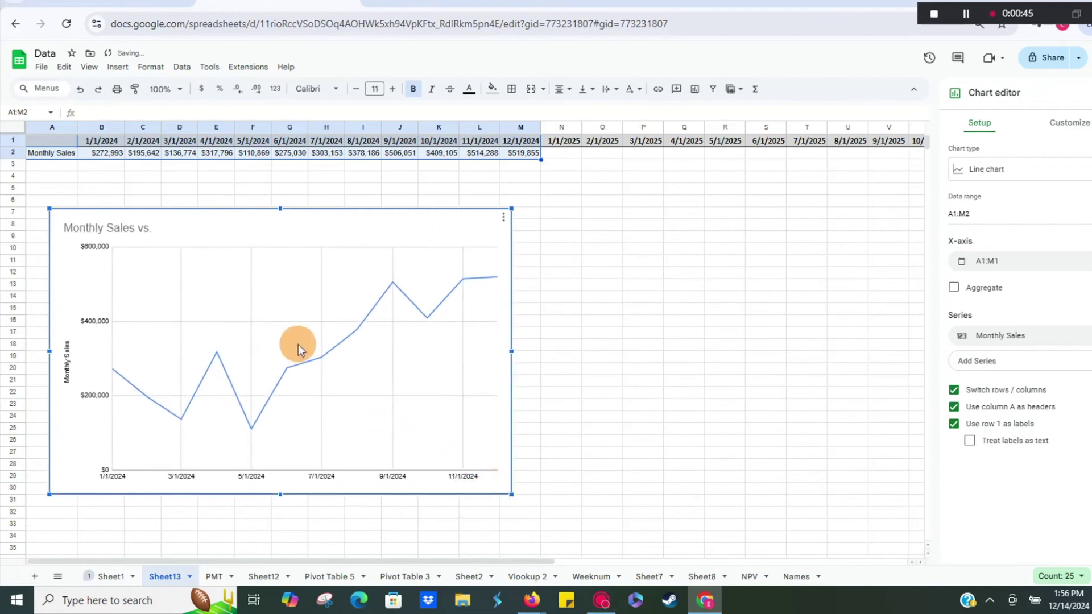
pyautogui.moveTo(299, 209); pyautogui.dragTo(310, 193)
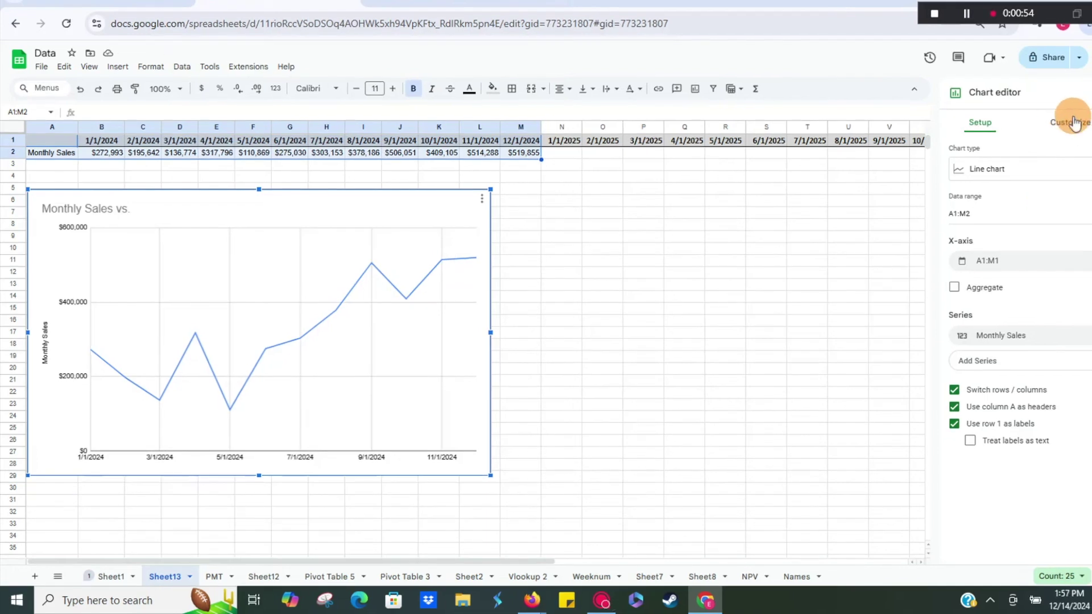
# - Add a linear trendline to the Monthly Sales series and close the chart editor
pyautogui.click(426, 284)
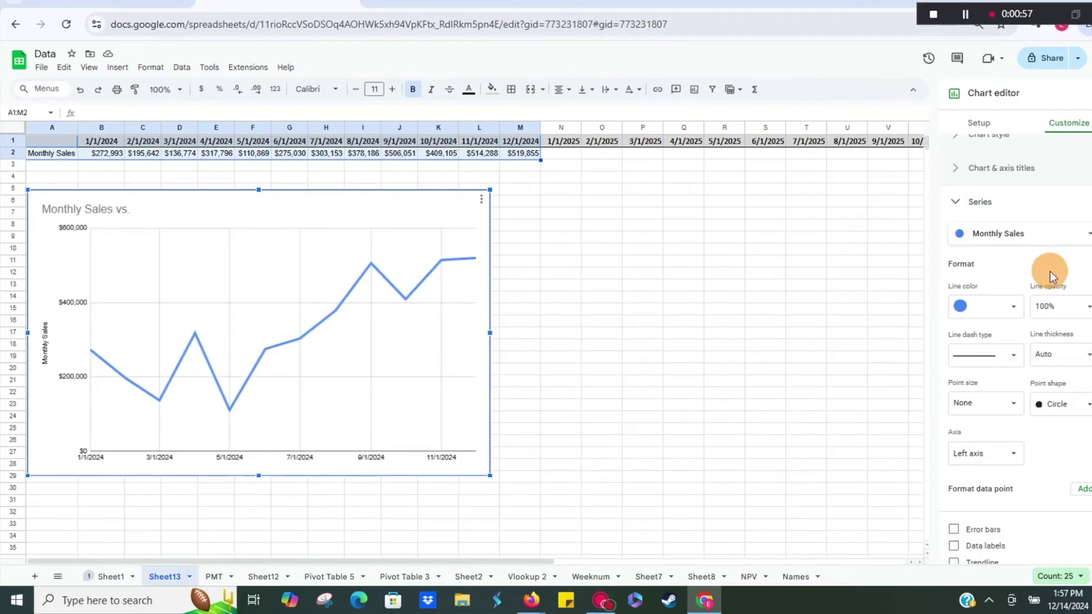
pyautogui.scroll(-3, 1050, 276)
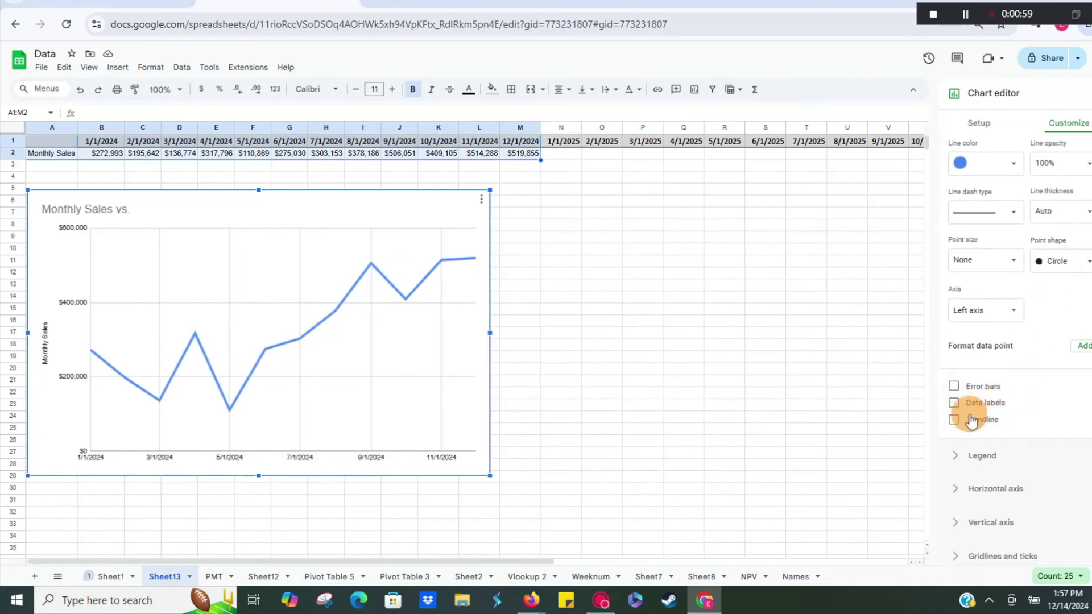
pyautogui.click(956, 419)
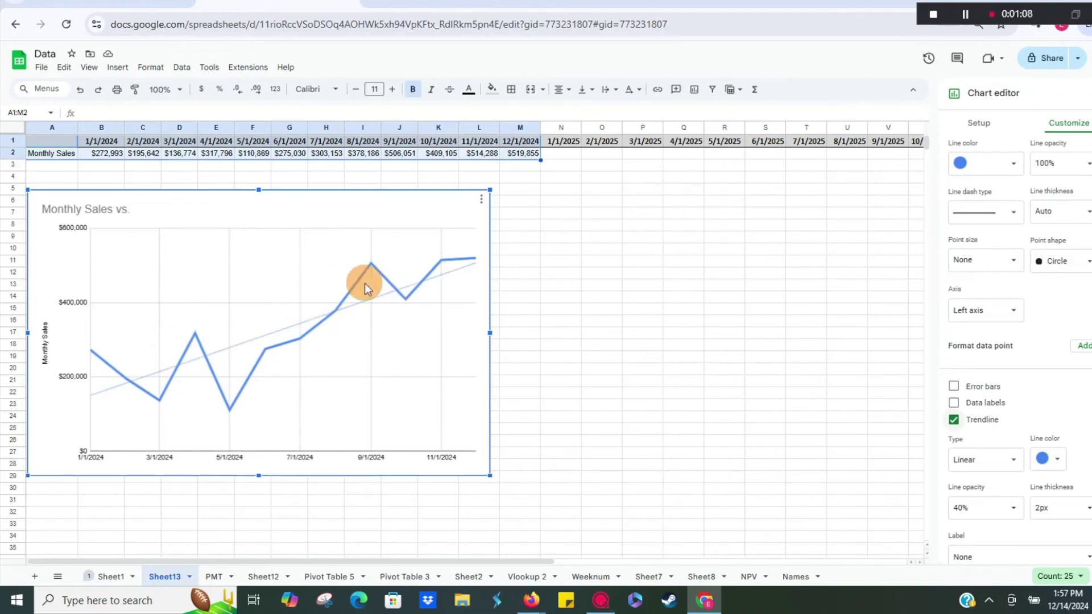
pyautogui.click(513, 315)
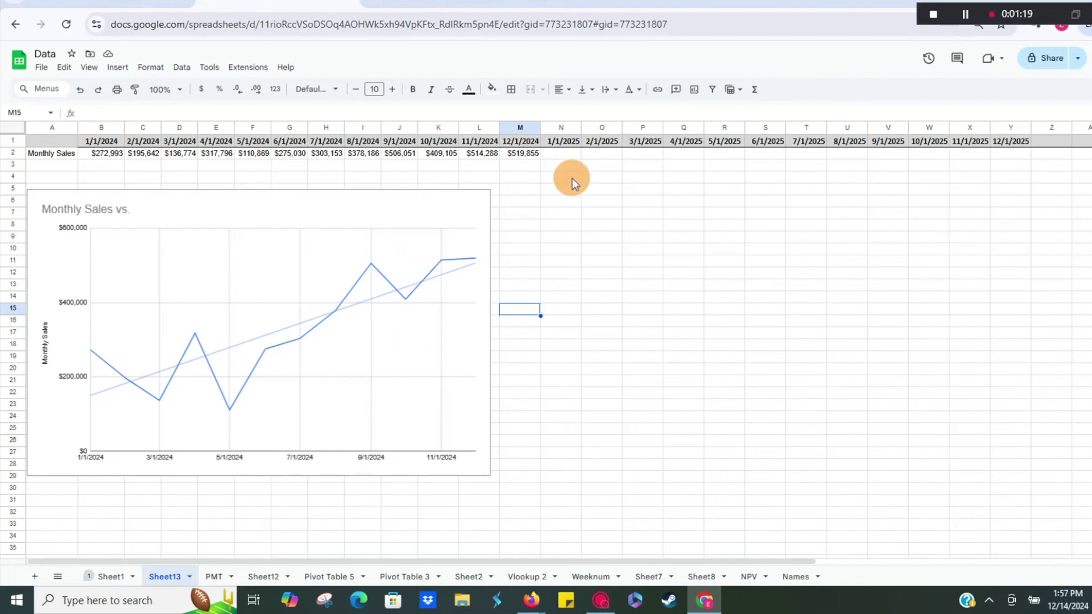
# - In N2, start a FORECAST.LINEAR formula using the 1/1/2025 date in N1 as target
pyautogui.click(558, 156)
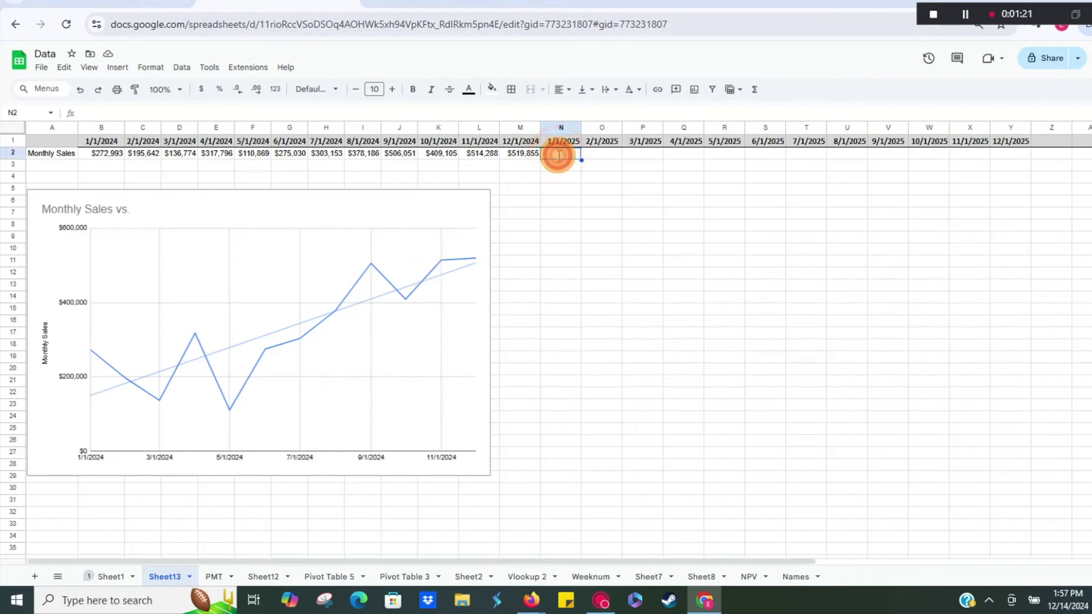
pyautogui.doubleClick(557, 155)
pyautogui.write('=fore')
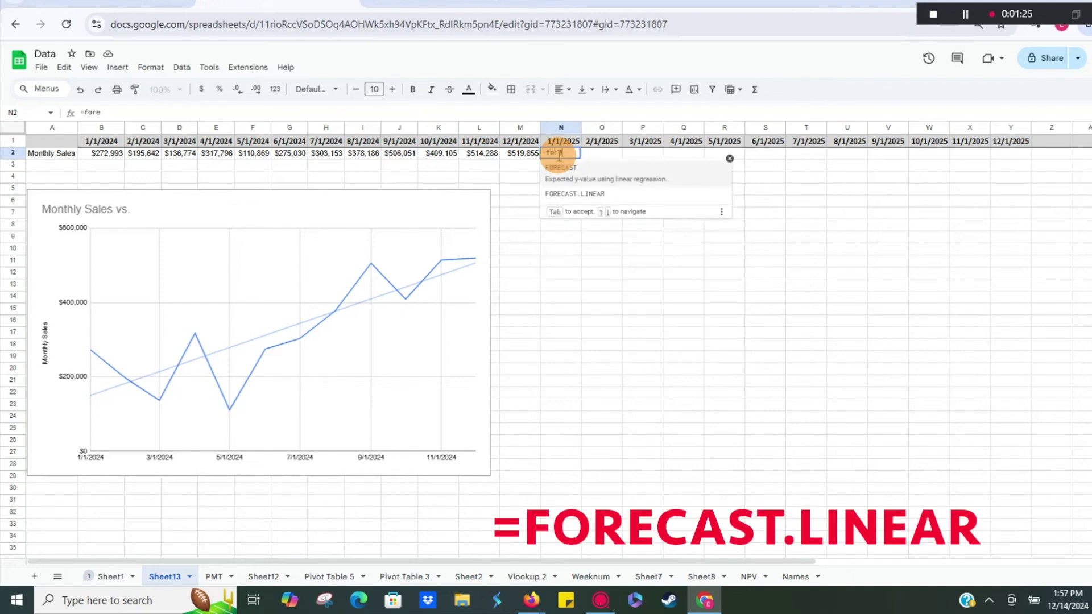
pyautogui.write('cast.linear')
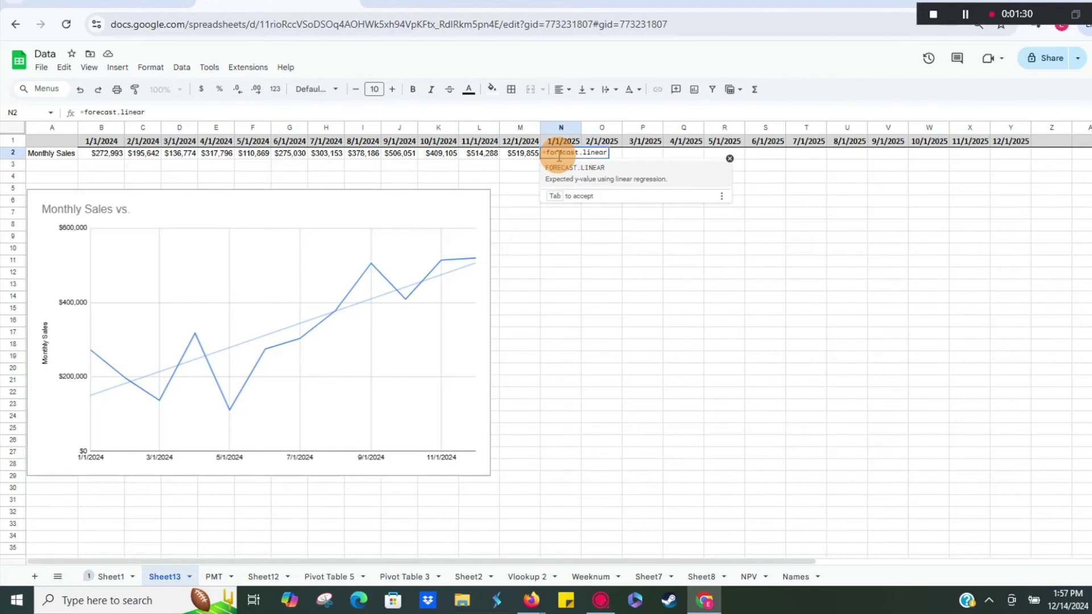
pyautogui.press('Tab')
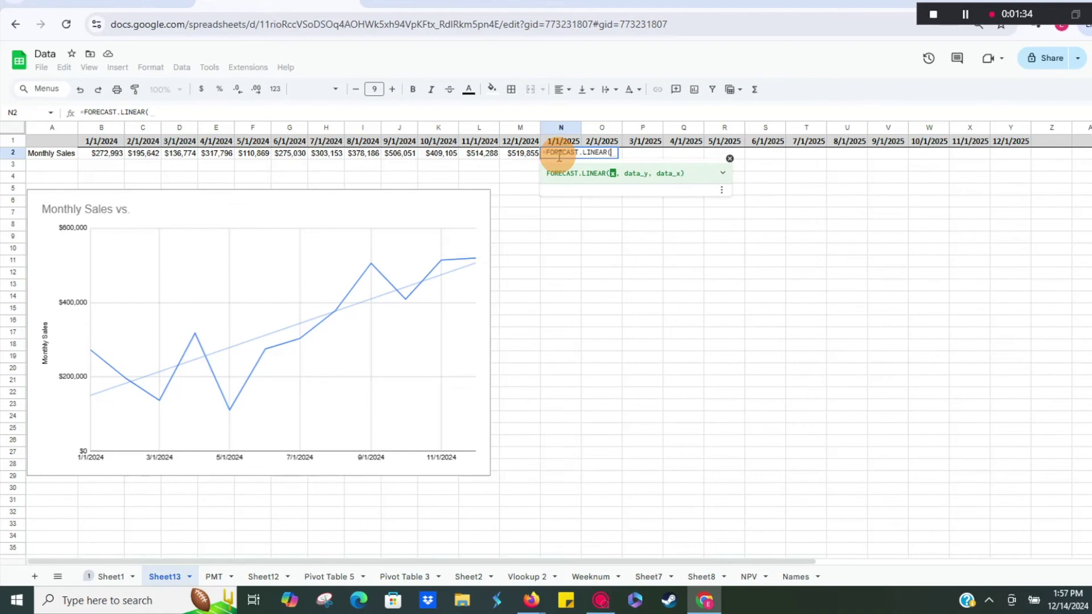
pyautogui.click(556, 142)
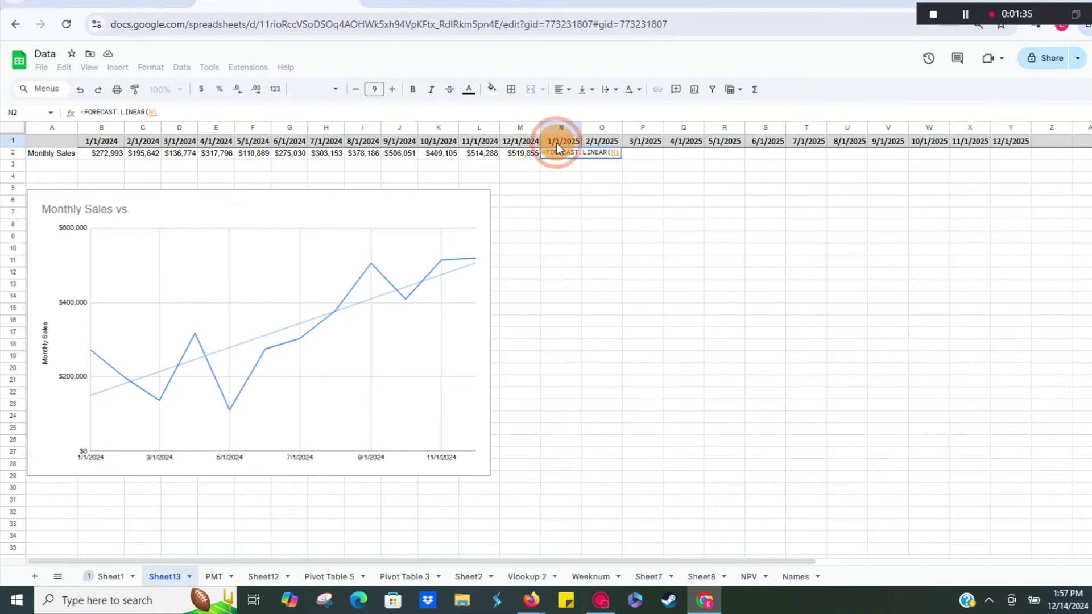
pyautogui.write(',')
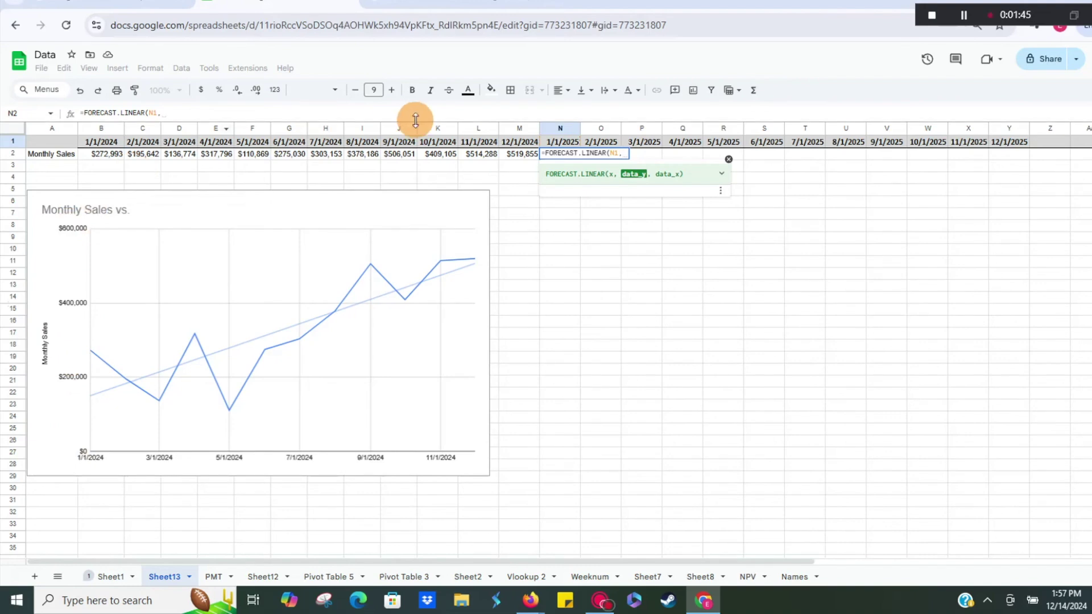
# - Finish the formula with sales B2:M2 and dates B1:M1 as known values, giving $539,729
pyautogui.click(524, 158)
pyautogui.hotkey('ctrl', 'shift', 'Left')
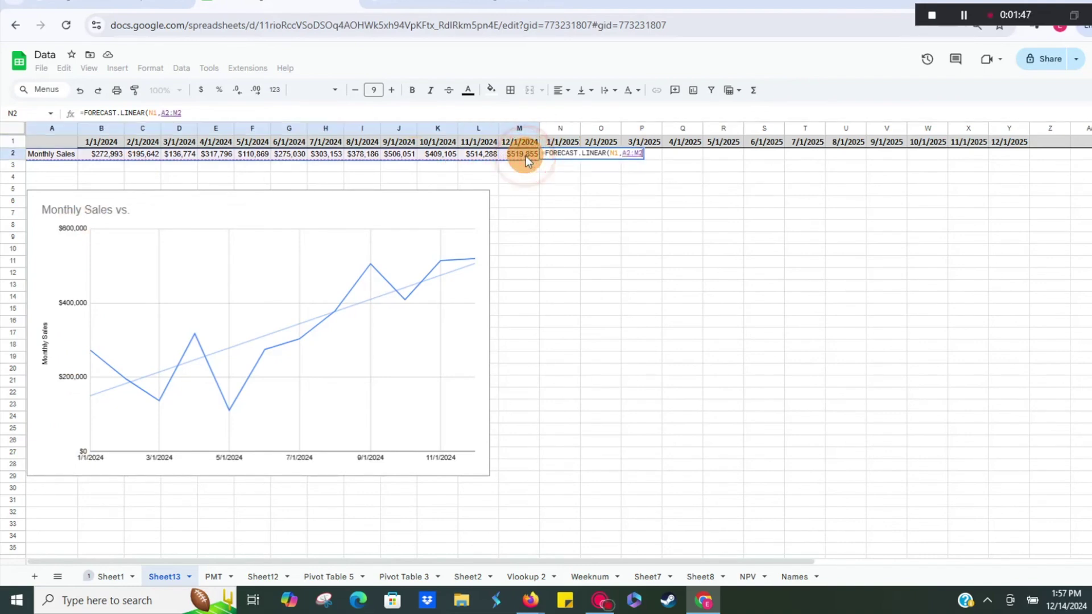
pyautogui.hotkey('shift', 'Right')
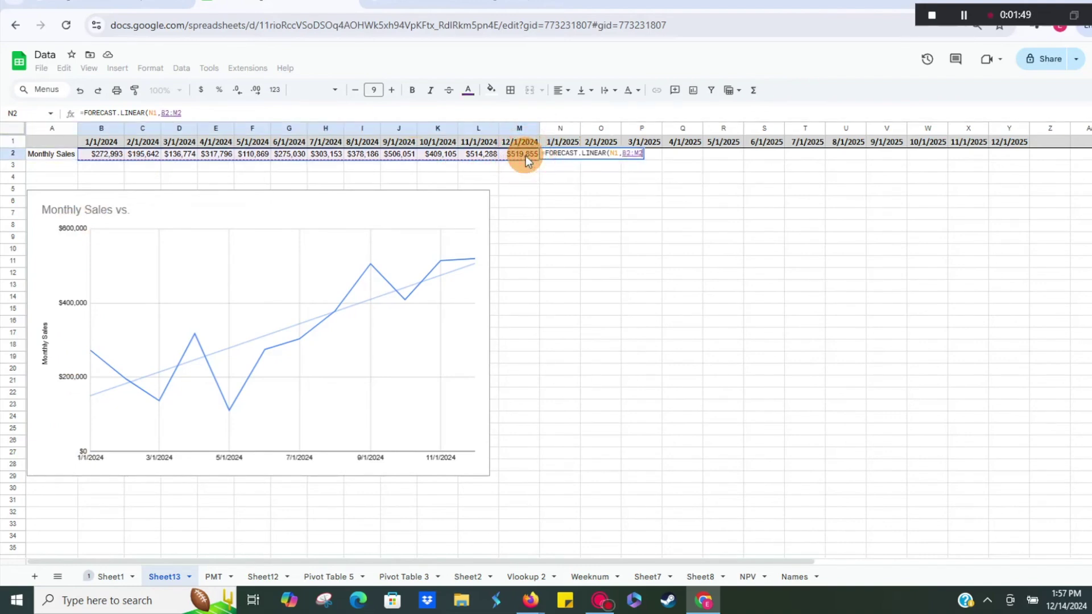
pyautogui.write(',')
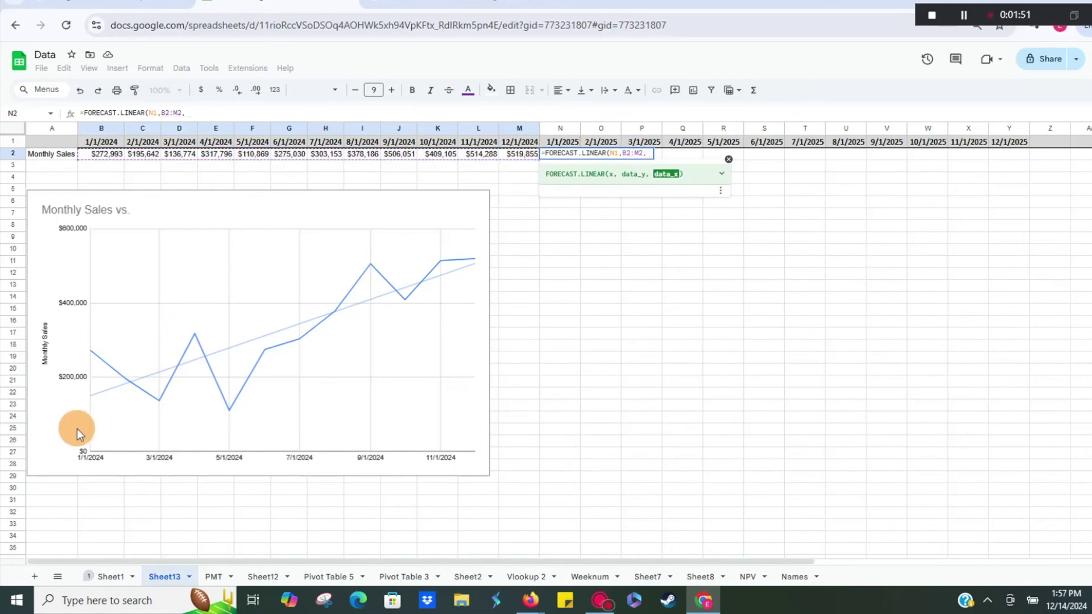
pyautogui.click(92, 142)
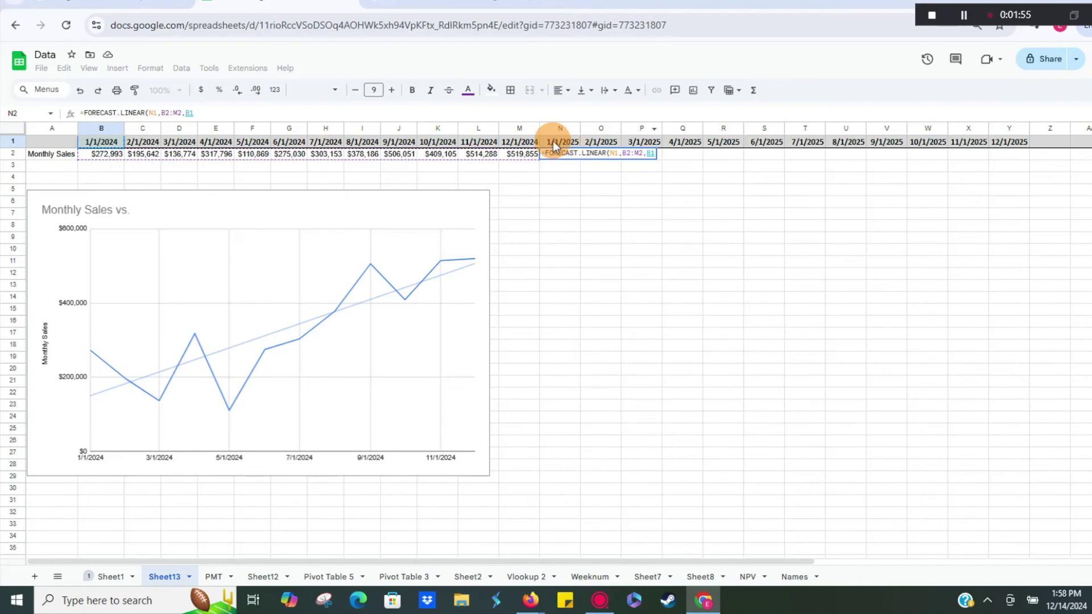
pyautogui.keyDown('shift'); pyautogui.click(527, 141); pyautogui.keyUp('shift')
pyautogui.write(')')
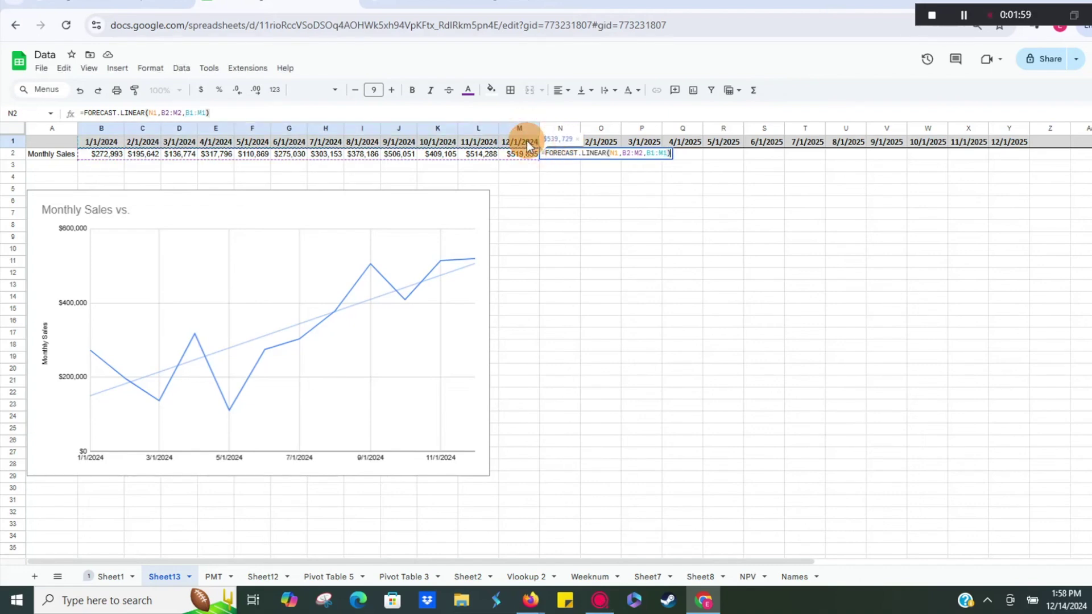
pyautogui.press('Return')
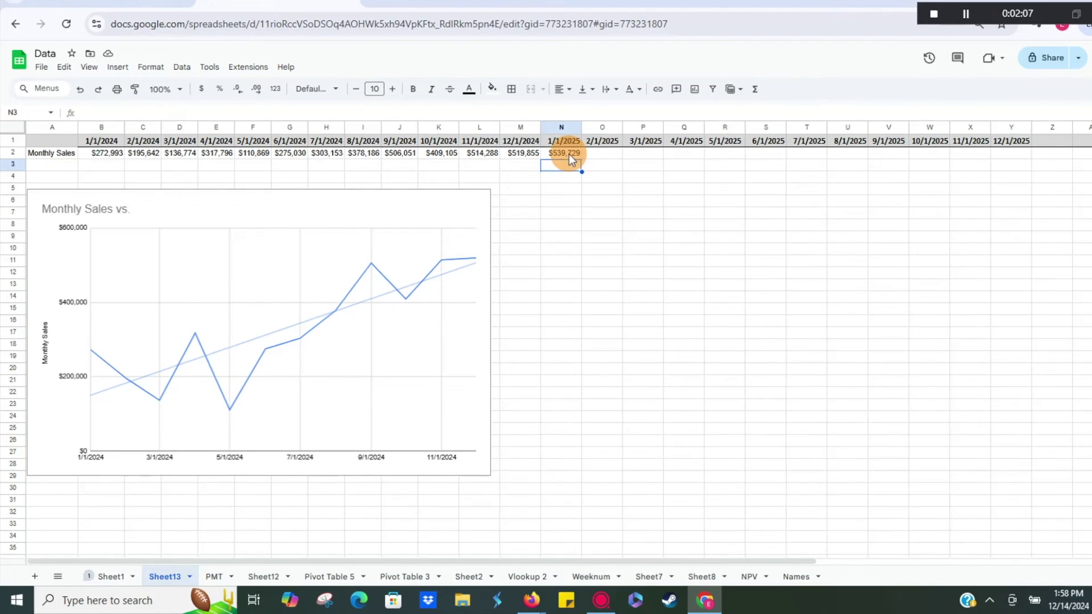
# - Copy the N2 forecast formula across N2:Y2 to forecast every 2025 month
pyautogui.click(570, 154)
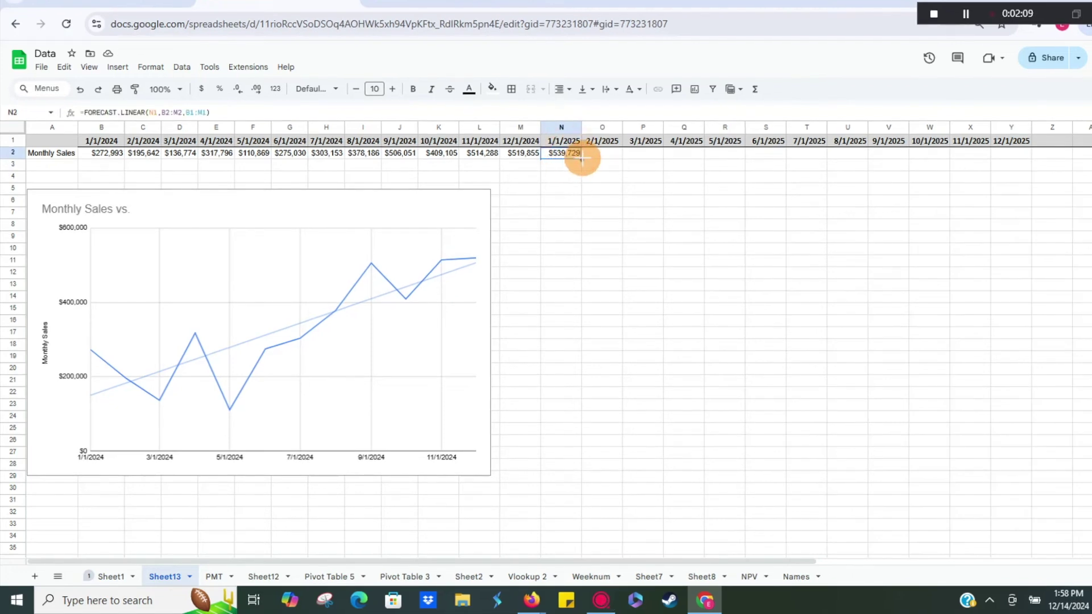
pyautogui.moveTo(581, 159); pyautogui.dragTo(1003, 169)
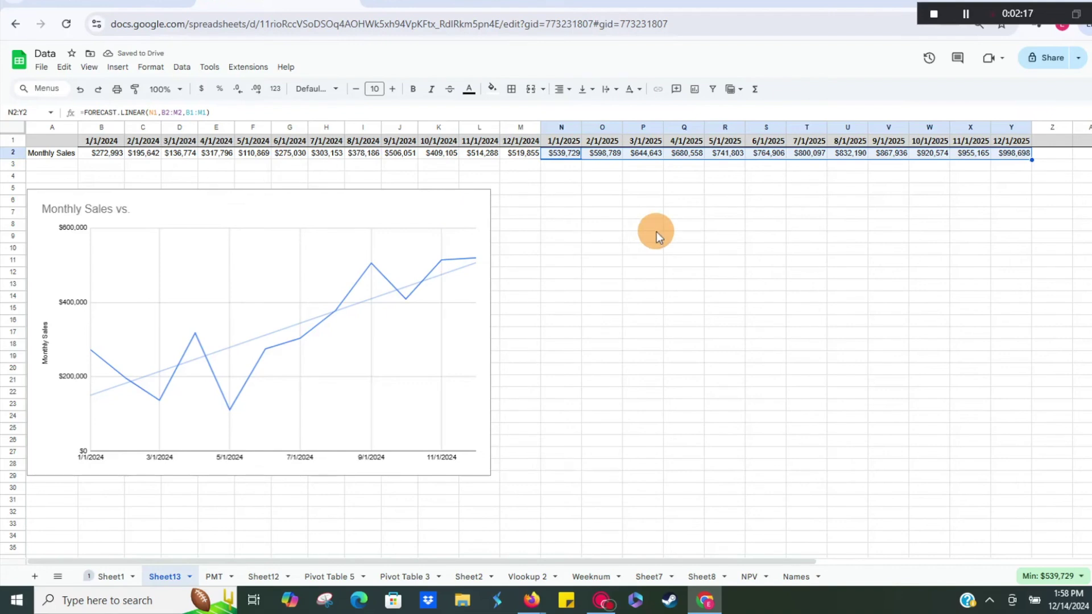
pyautogui.click(568, 302)
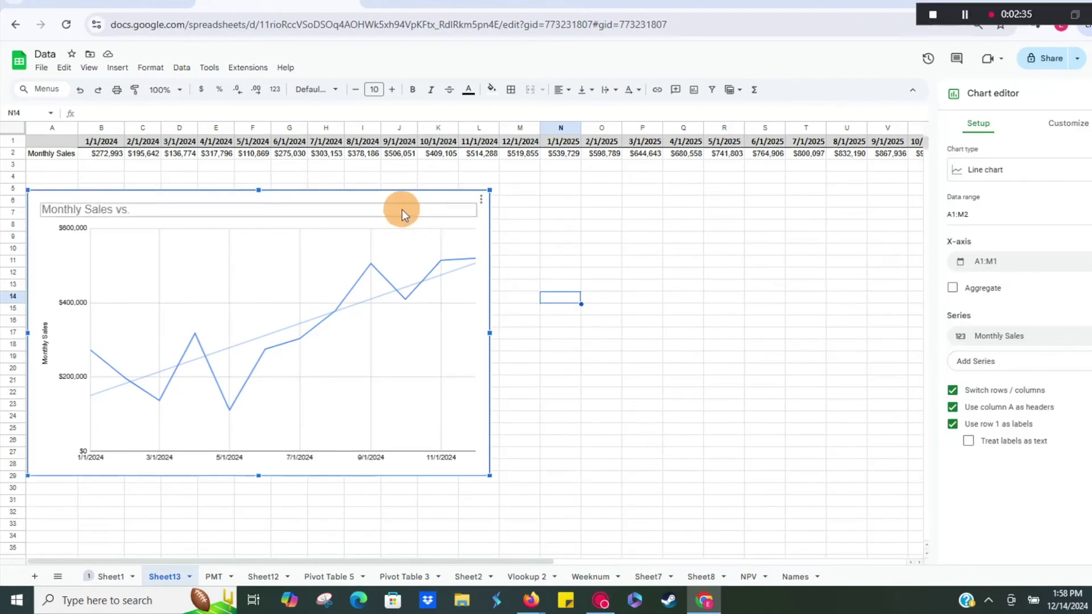
# - Change the chart's data range from A1:M2 to A1:Y2 so it plots through 12/1/2025
pyautogui.click(395, 199)
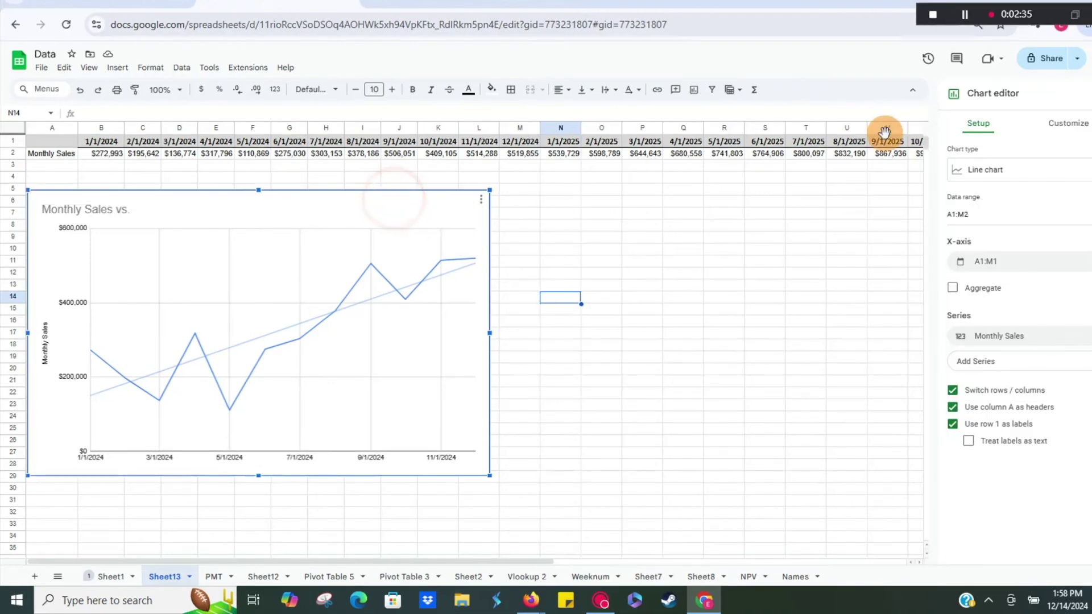
pyautogui.click(985, 215)
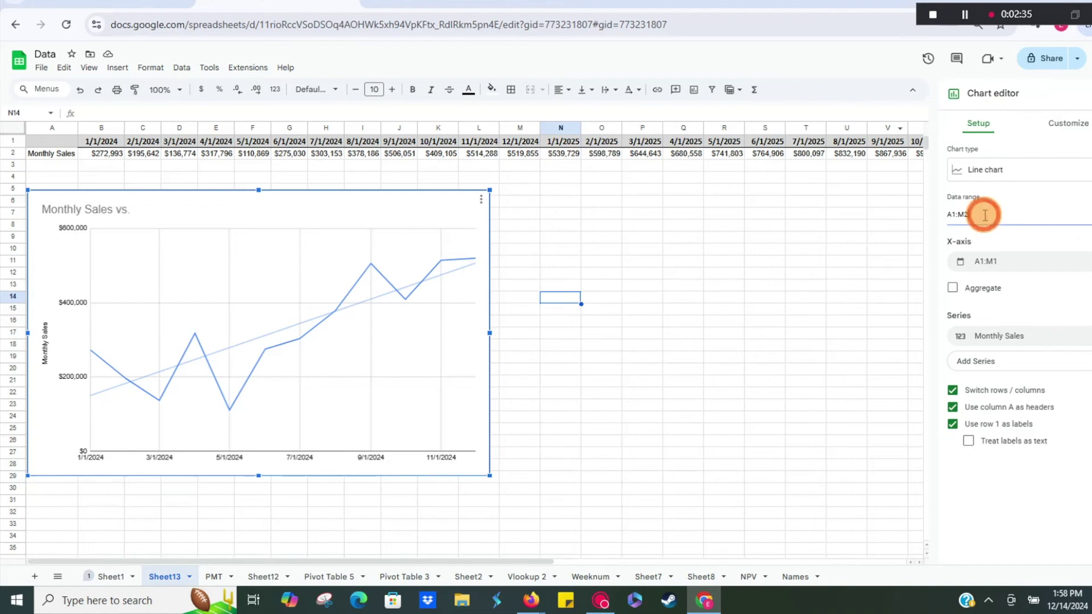
pyautogui.click(575, 561)
pyautogui.moveTo(575, 562); pyautogui.dragTo(626, 559)
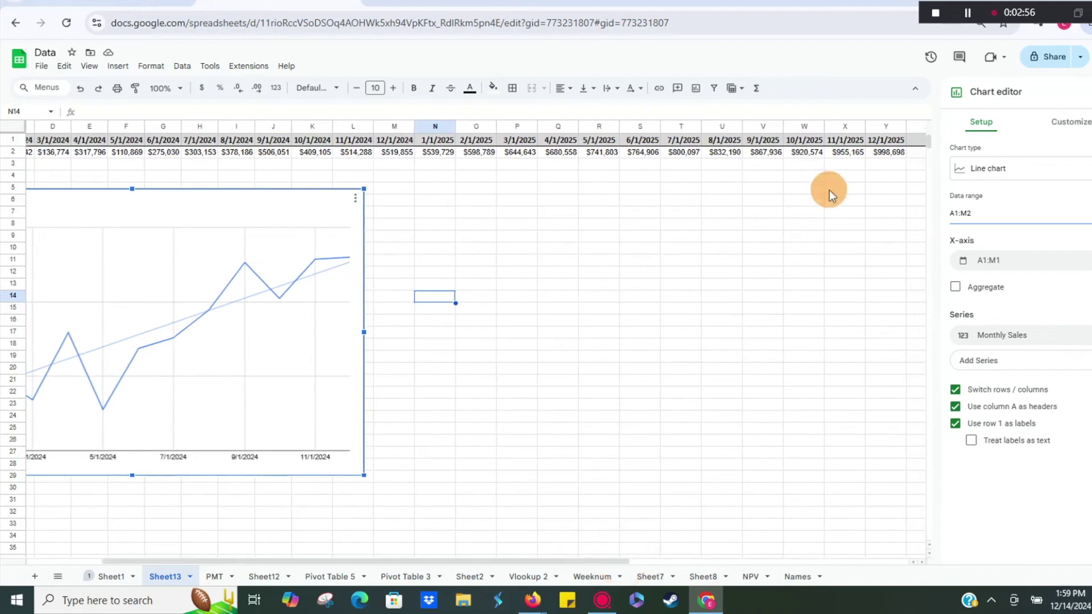
pyautogui.doubleClick(968, 211)
pyautogui.write('Y2')
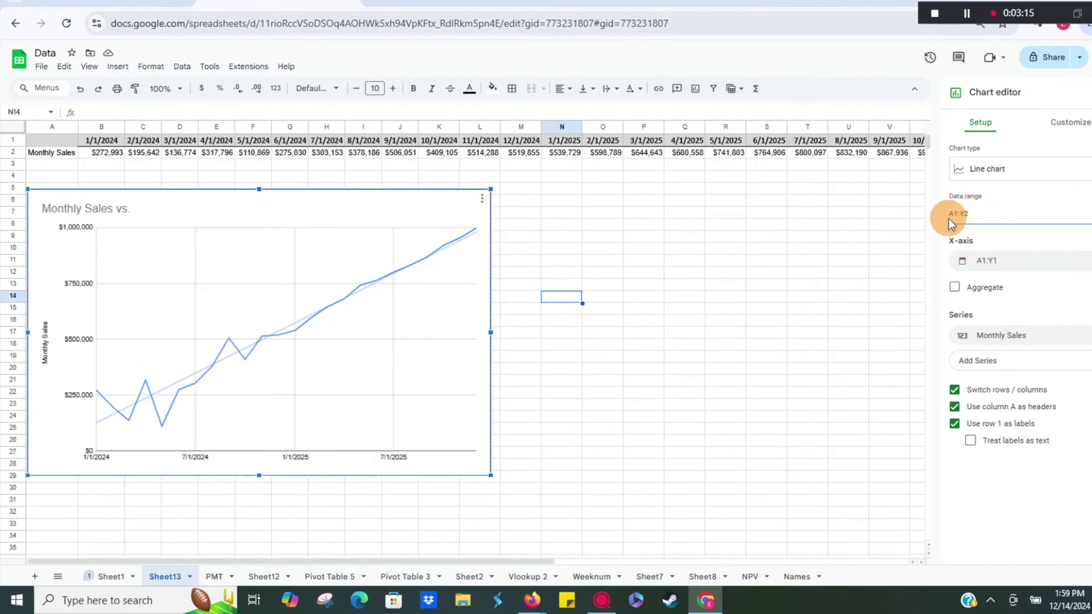
pyautogui.click(797, 237)
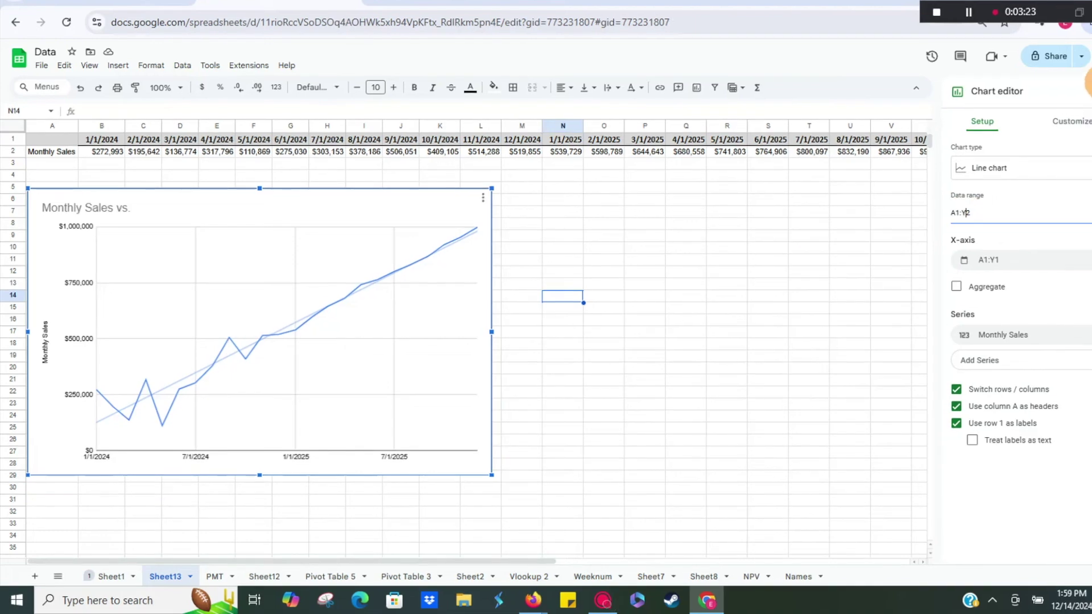
pyautogui.click(1087, 90)
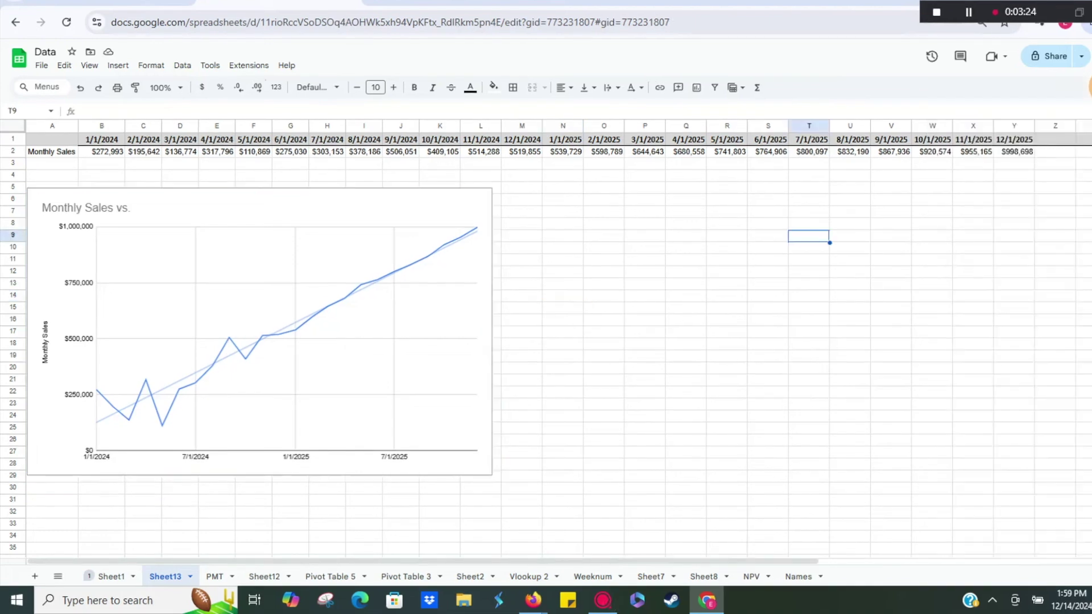
# - Widen the Monthly Sales chart to stretch across most of the sheet
pyautogui.moveTo(491, 333); pyautogui.dragTo(997, 409)
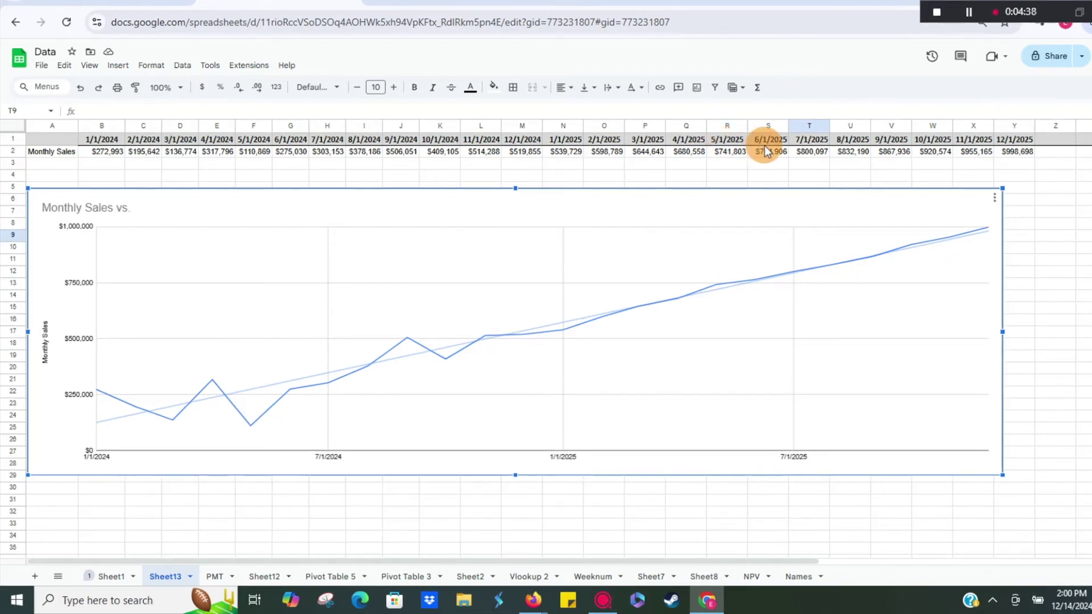
# - Enter the label 'Sales Target' in A3 and 750000 in B3
pyautogui.click(56, 164)
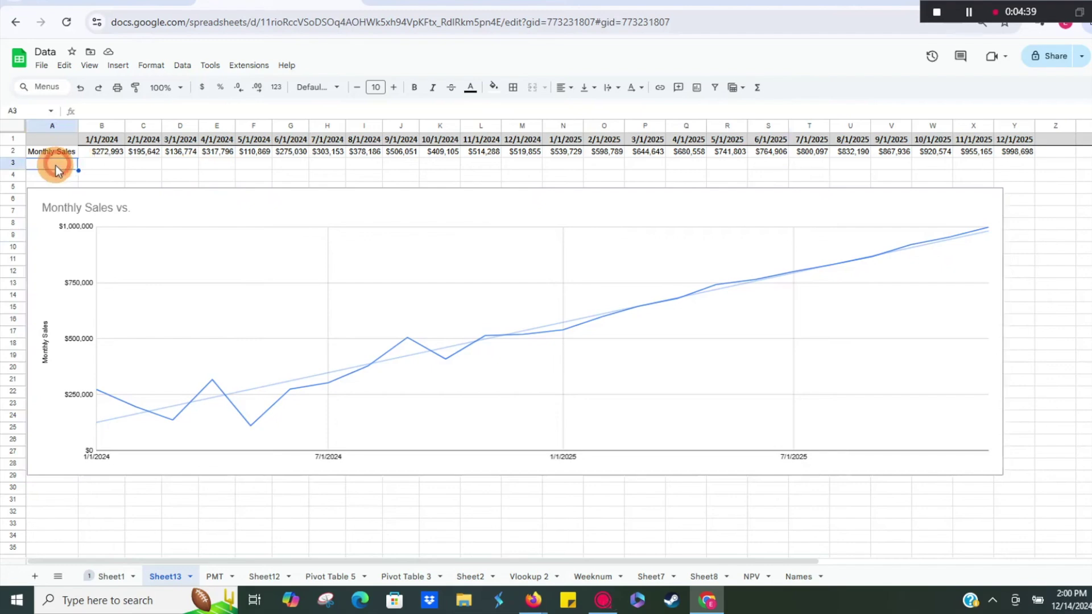
pyautogui.doubleClick(56, 165)
pyautogui.write('Sa')
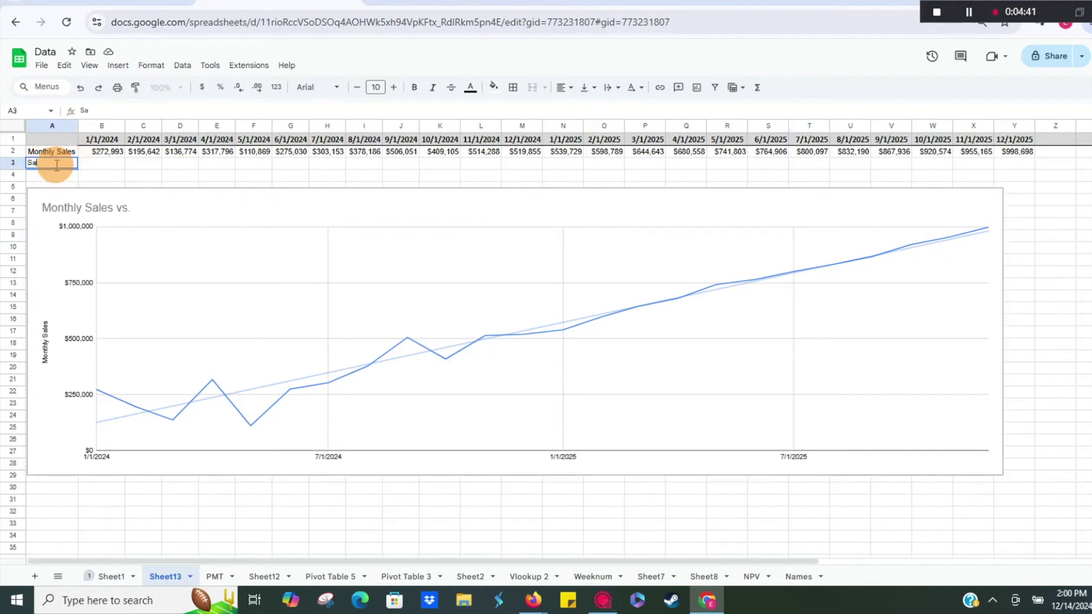
pyautogui.write('les Ta')
pyautogui.write('rget')
pyautogui.press('Tab')
pyautogui.write('750000')
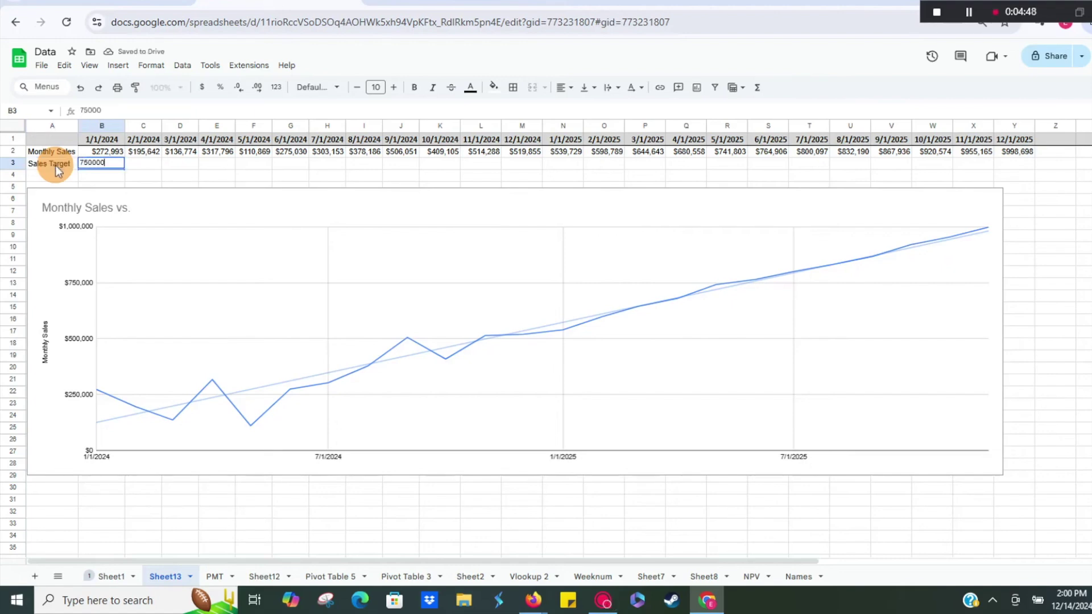
pyautogui.press('Return')
# - Format B3 as currency with no decimals and fill $750,000 across B3:Y3
pyautogui.press('Up')
pyautogui.press('Right')
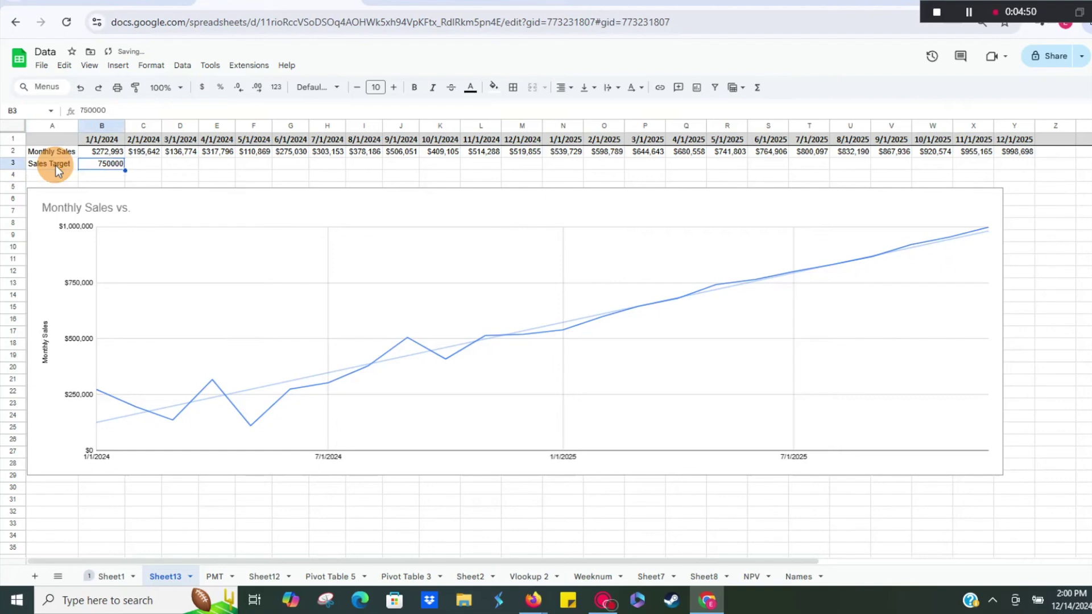
pyautogui.click(202, 87)
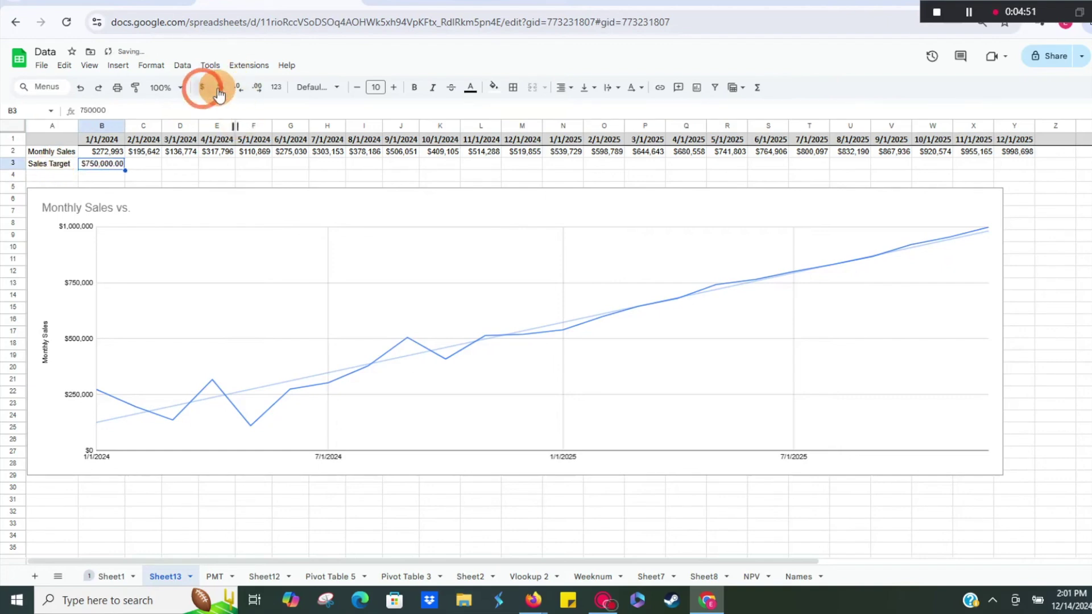
pyautogui.click(239, 87)
pyautogui.click(239, 87)
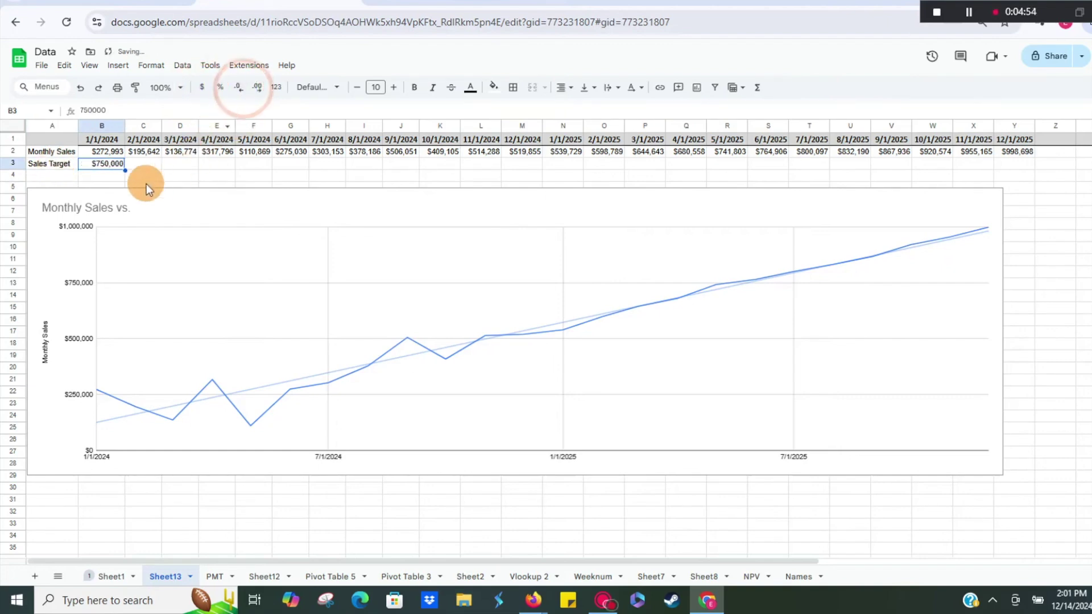
pyautogui.hotkey('ctrl', 'c')
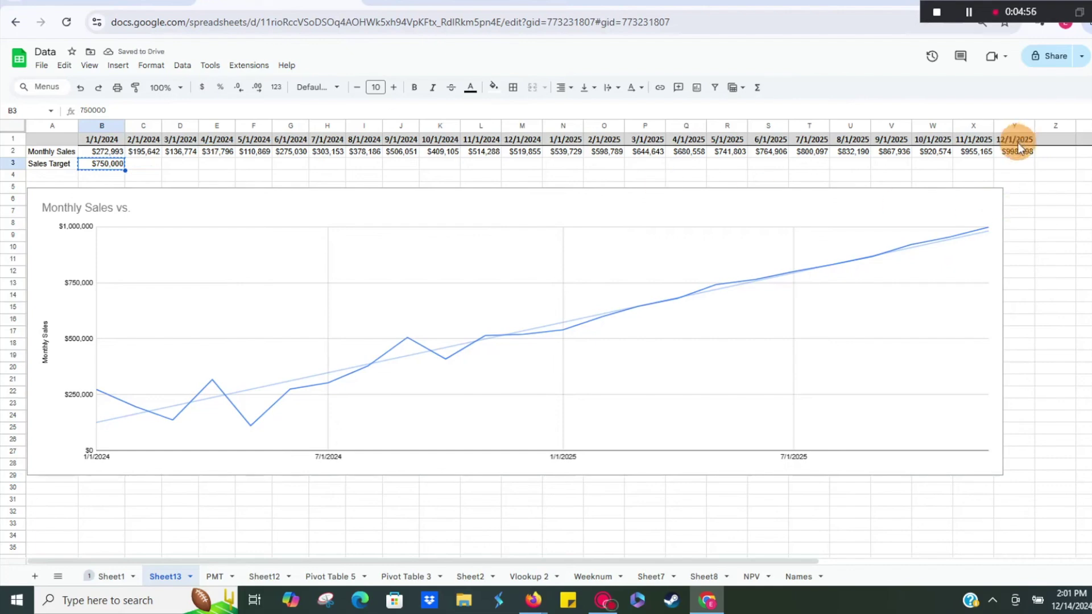
pyautogui.keyDown('shift'); pyautogui.click(1008, 161); pyautogui.keyUp('shift')
pyautogui.hotkey('ctrl', 'v')
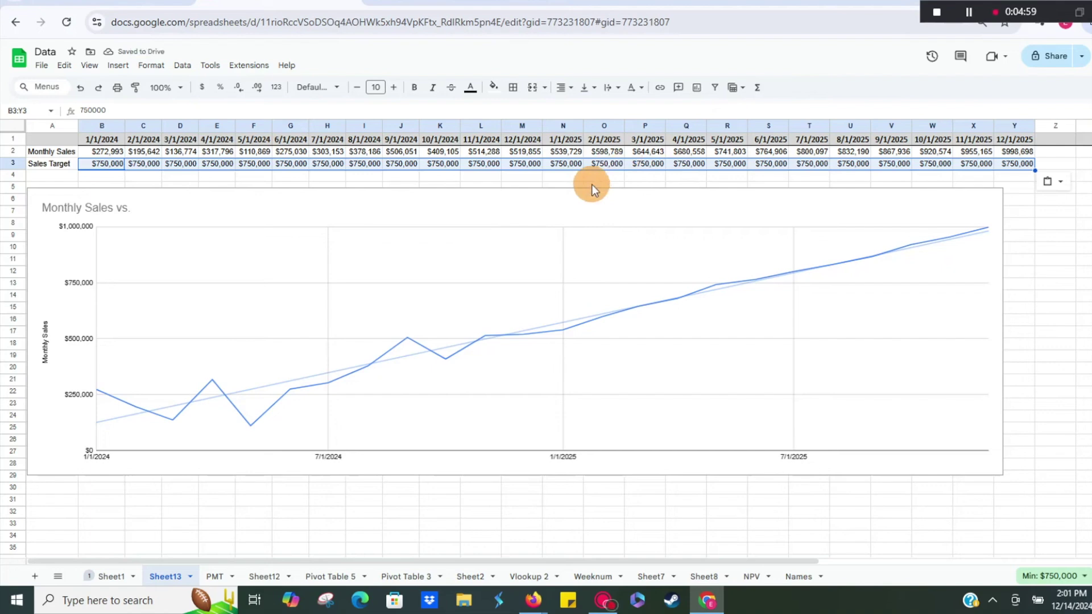
pyautogui.click(587, 199)
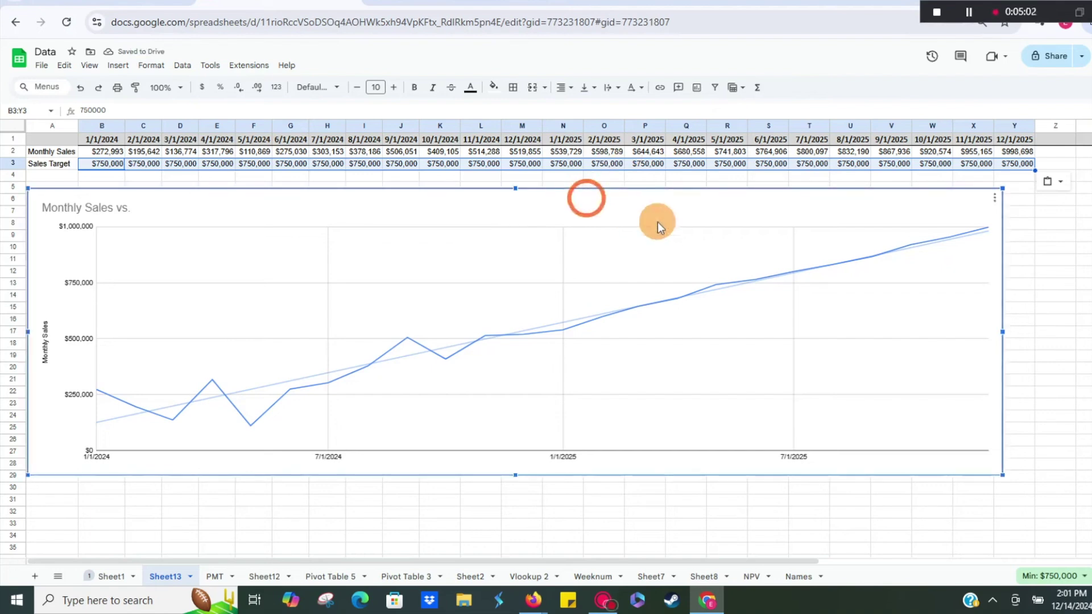
# - Expand the chart's data range to A1:Y3 to include the Sales Target row
pyautogui.click(994, 198)
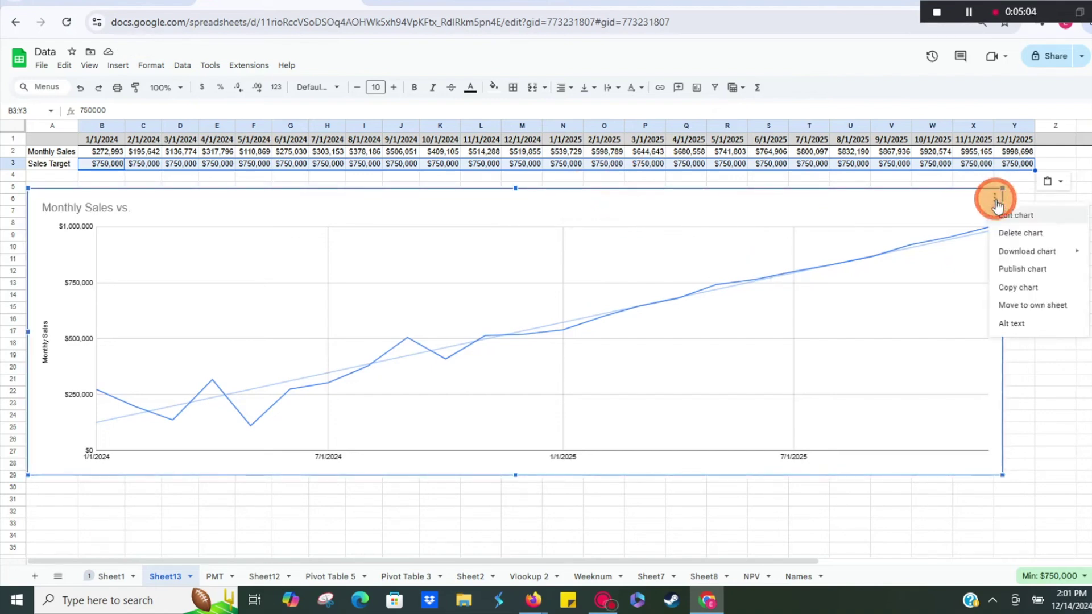
pyautogui.click(1013, 214)
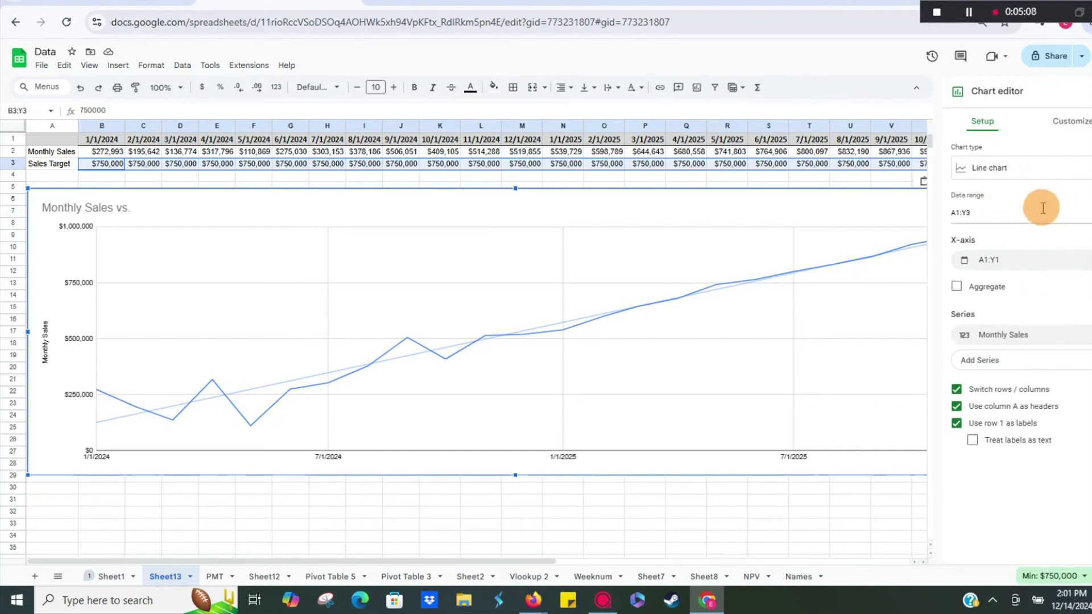
pyautogui.click(965, 214)
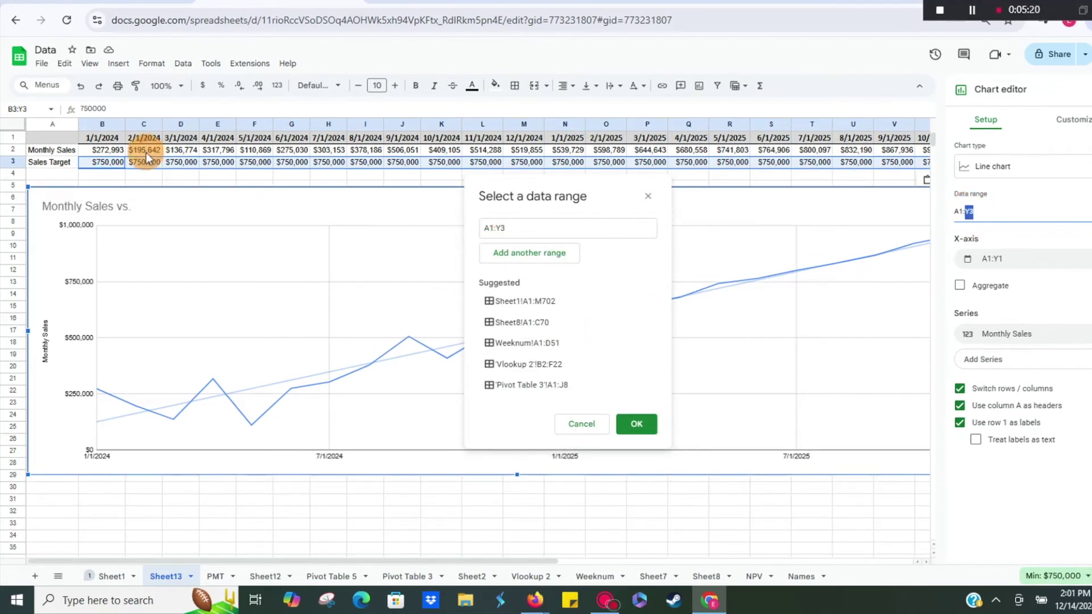
pyautogui.click(59, 138)
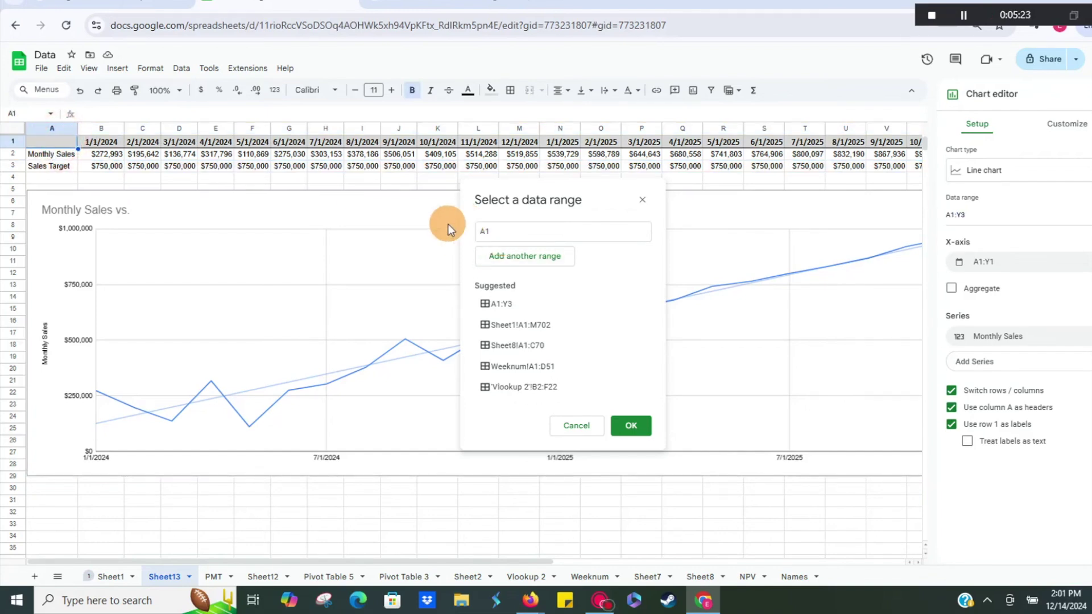
pyautogui.hscroll(3, 874, 177)
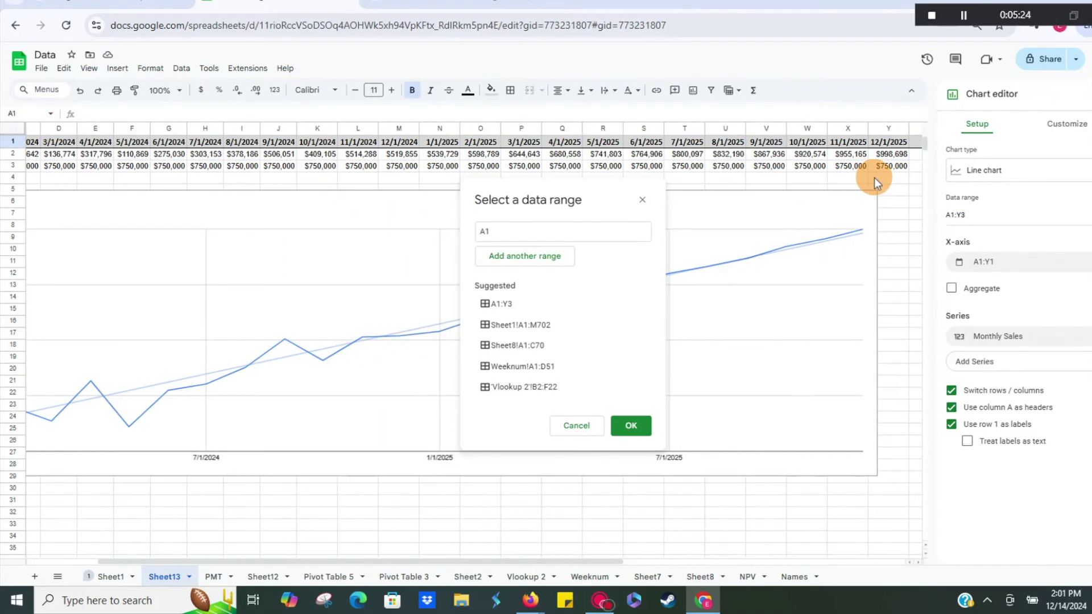
pyautogui.keyDown('shift'); pyautogui.click(885, 169); pyautogui.keyUp('shift')
pyautogui.press('Return')
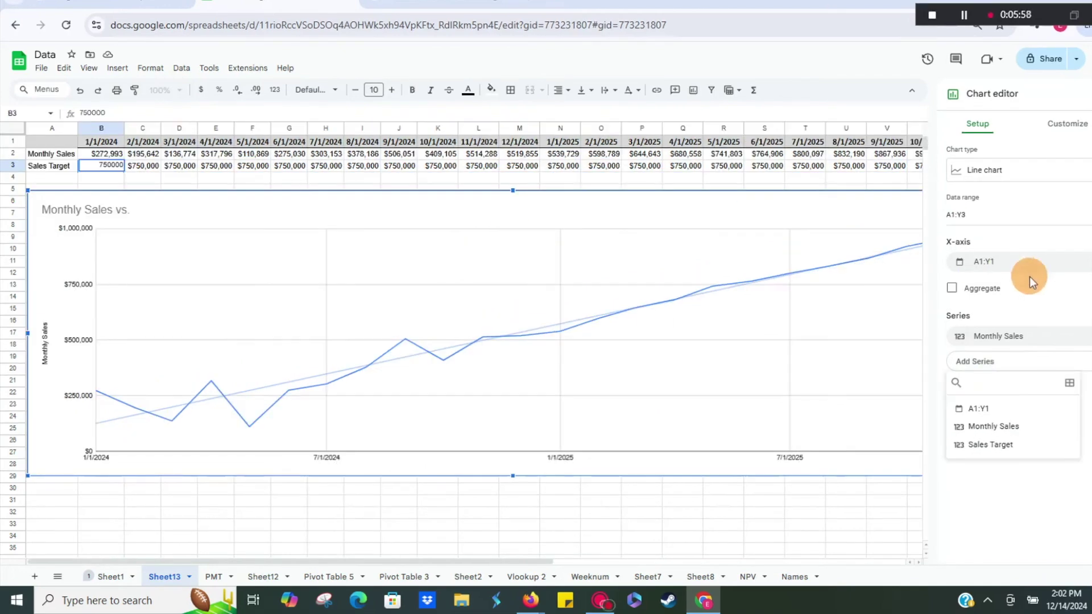
pyautogui.click(1007, 208)
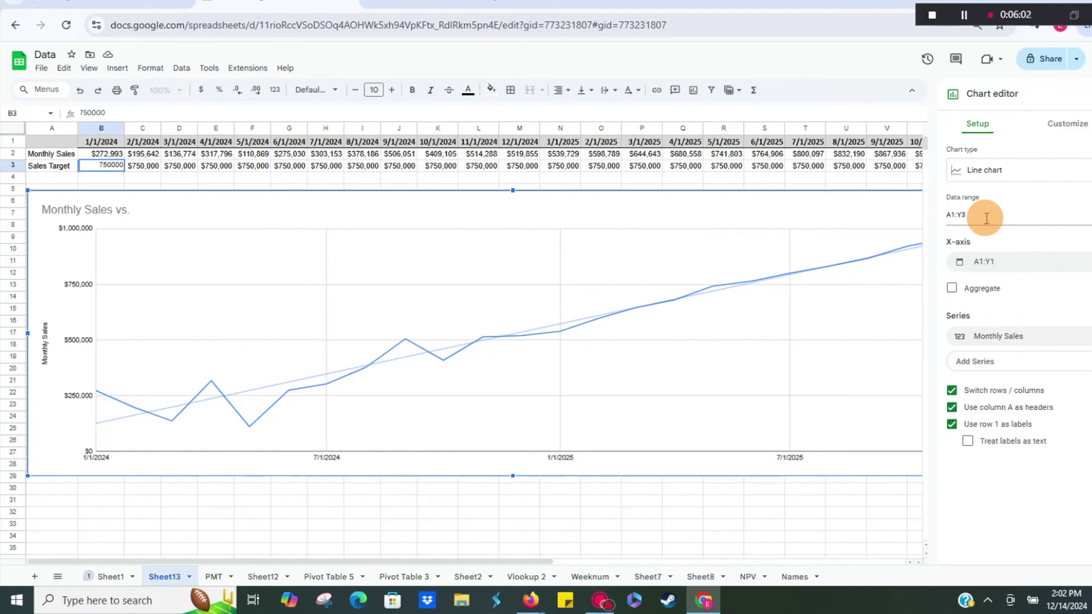
pyautogui.click(370, 328)
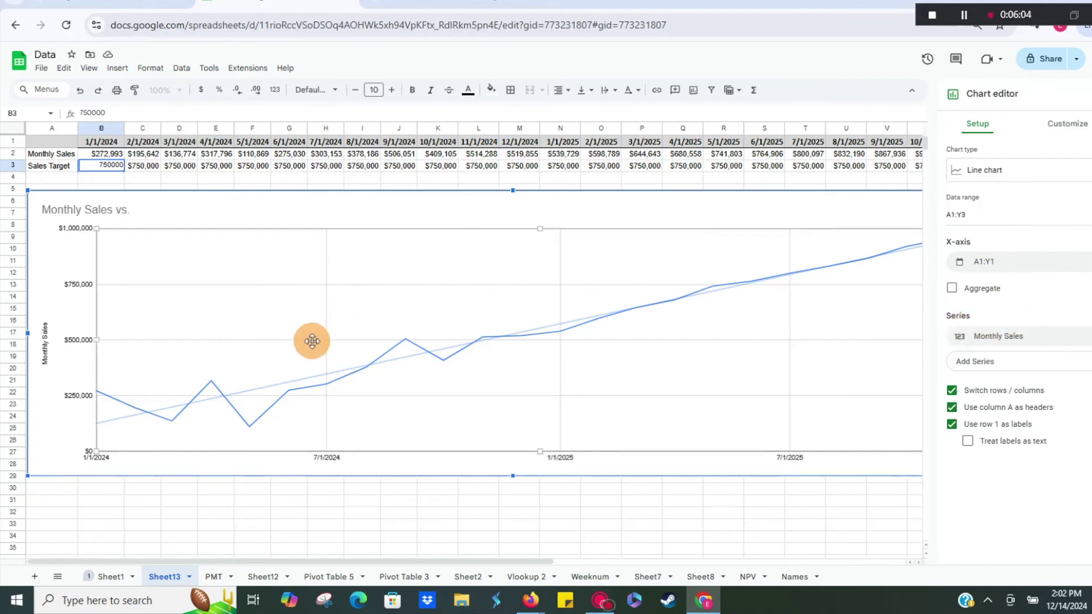
# - Add Sales Target as a second chart series and enlarge the chart down to row 32
pyautogui.click(978, 364)
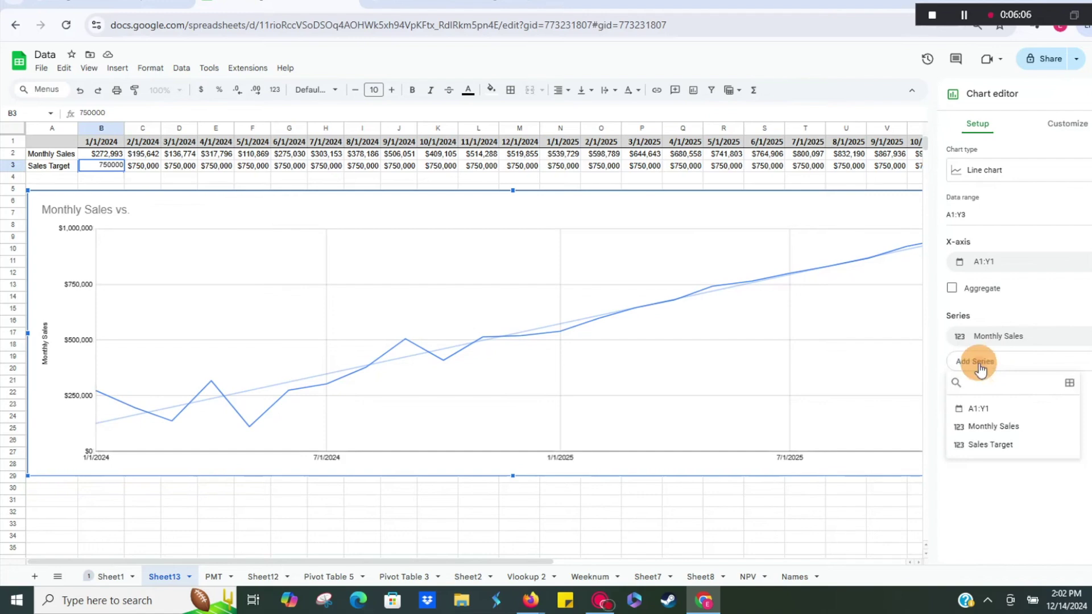
pyautogui.click(983, 445)
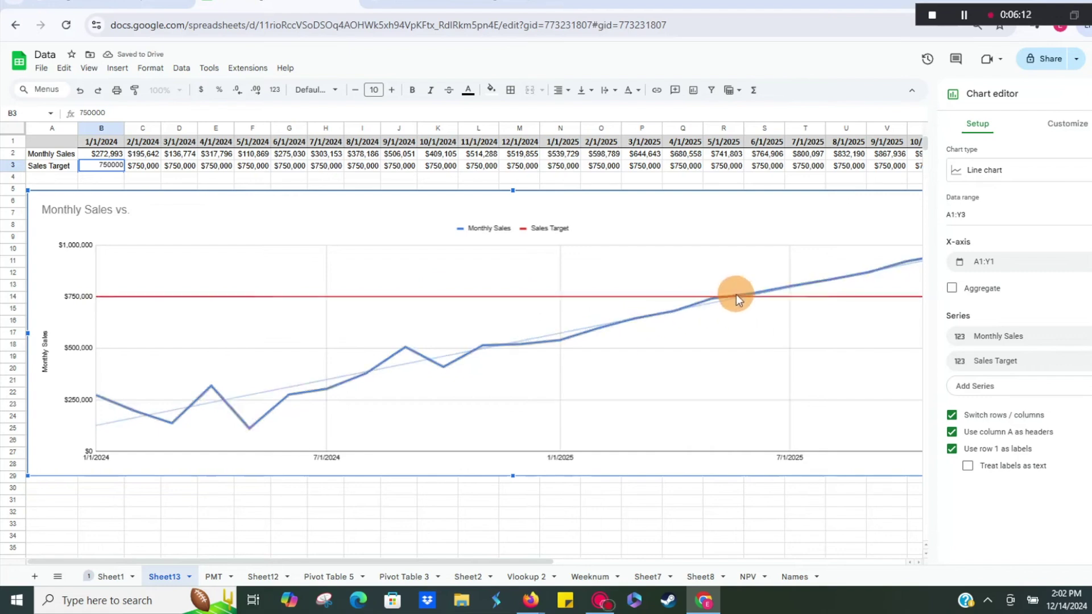
pyautogui.click(705, 451)
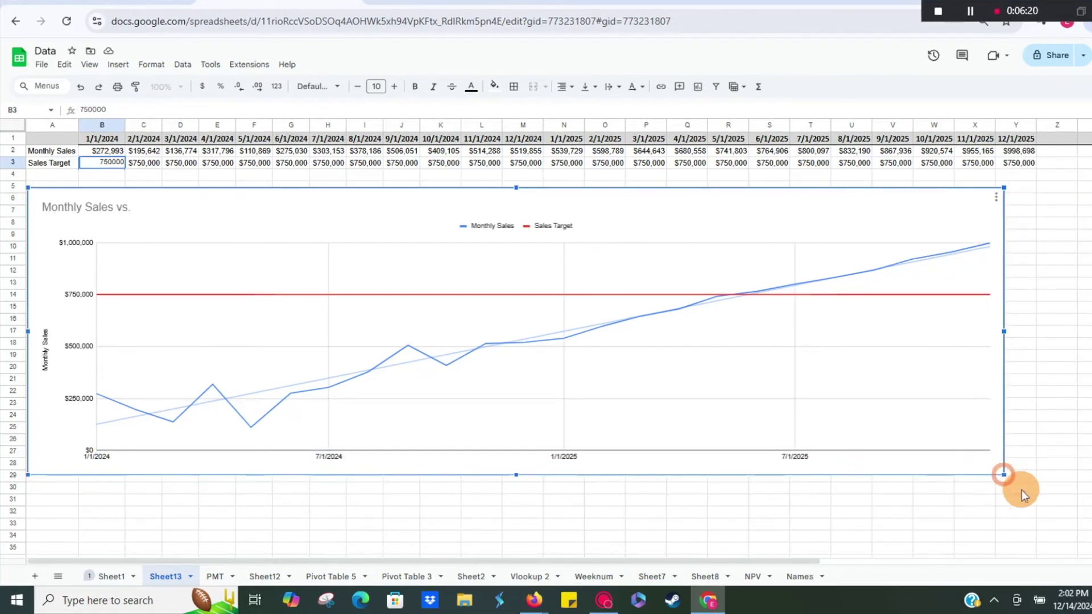
pyautogui.moveTo(1003, 474); pyautogui.dragTo(1061, 511)
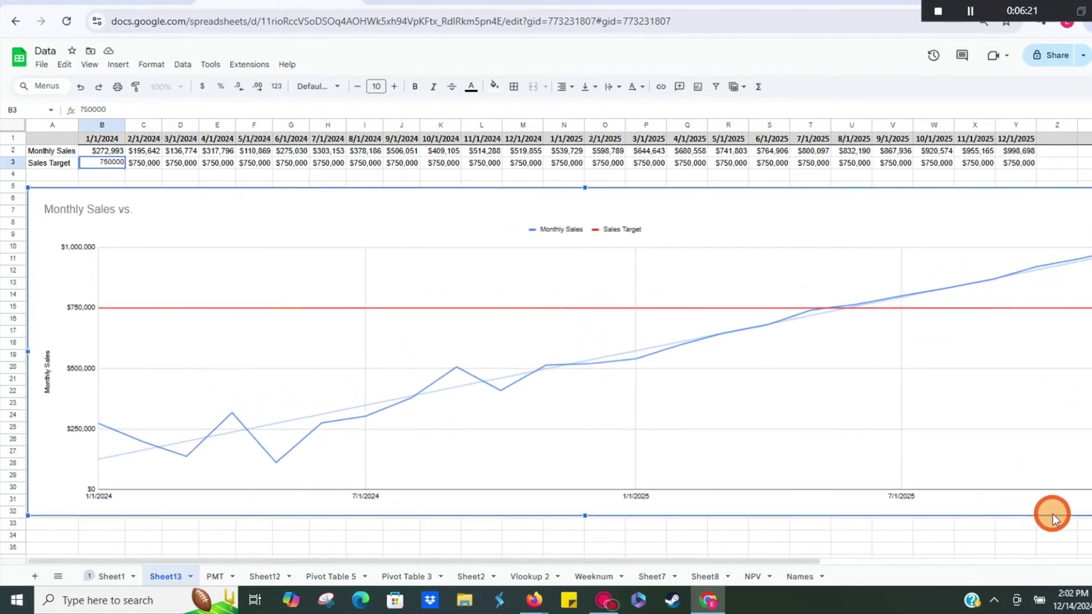
pyautogui.doubleClick(958, 489)
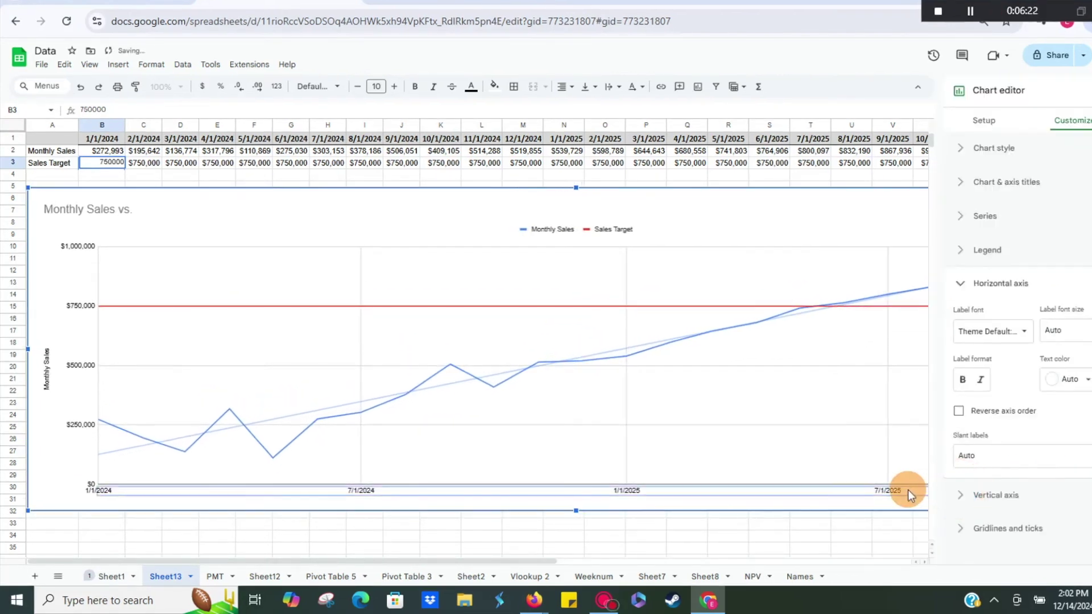